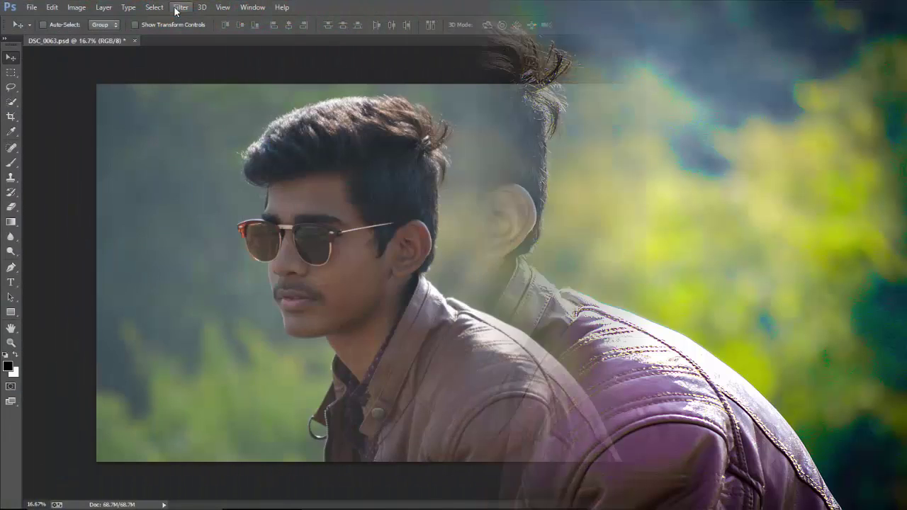
Open the Filter menu on DSC_0063.psd.
left_click(181, 7)
In Camera Raw, set clarity +13, highlights -92, whites +62, darker blacks and slightly brighter exposure.
left_click(190, 74)
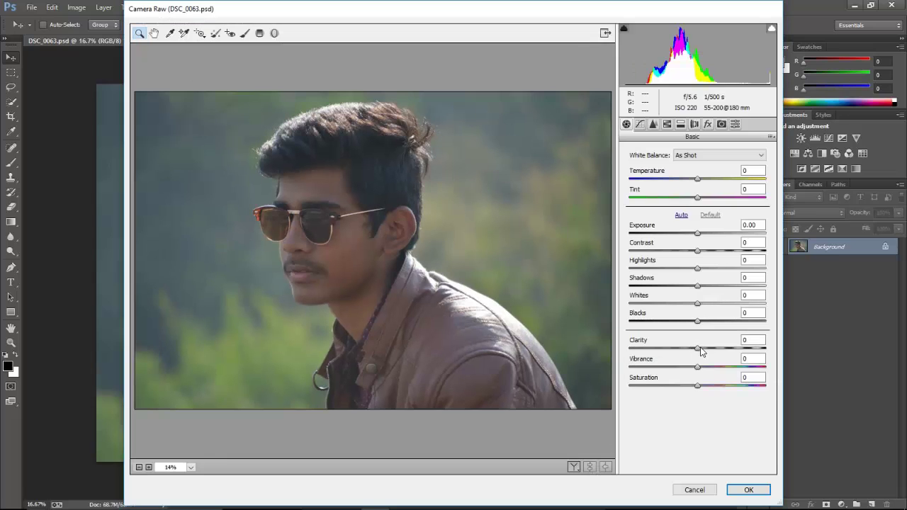
mouse_move(700, 353)
left_mouse_down()
mouse_move(715, 352)
mouse_move(698, 357)
mouse_move(712, 360)
left_mouse_up()
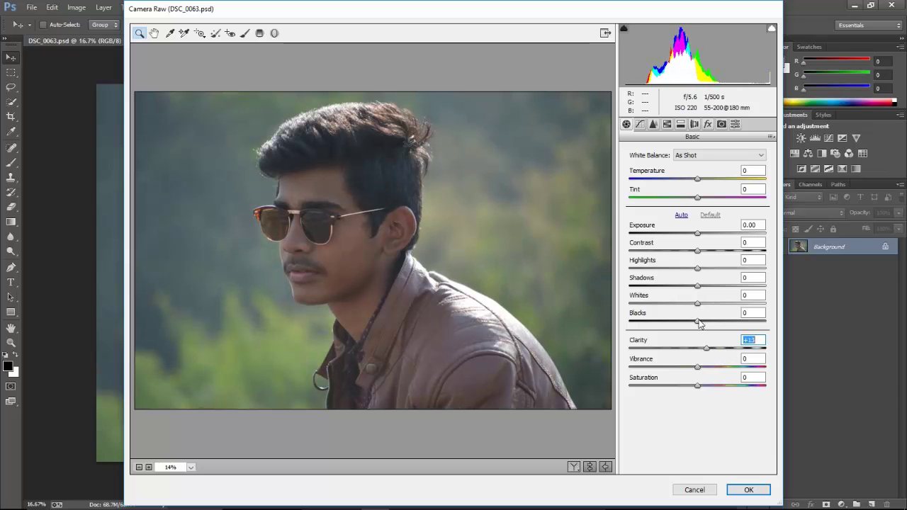
mouse_move(699, 323)
left_mouse_down()
mouse_move(684, 324)
mouse_move(695, 323)
mouse_move(701, 304)
mouse_move(734, 305)
mouse_move(691, 286)
mouse_move(712, 267)
mouse_move(634, 268)
left_mouse_up()
left_click(698, 285)
left_click_drag(734, 304, 739, 303)
left_click(696, 234)
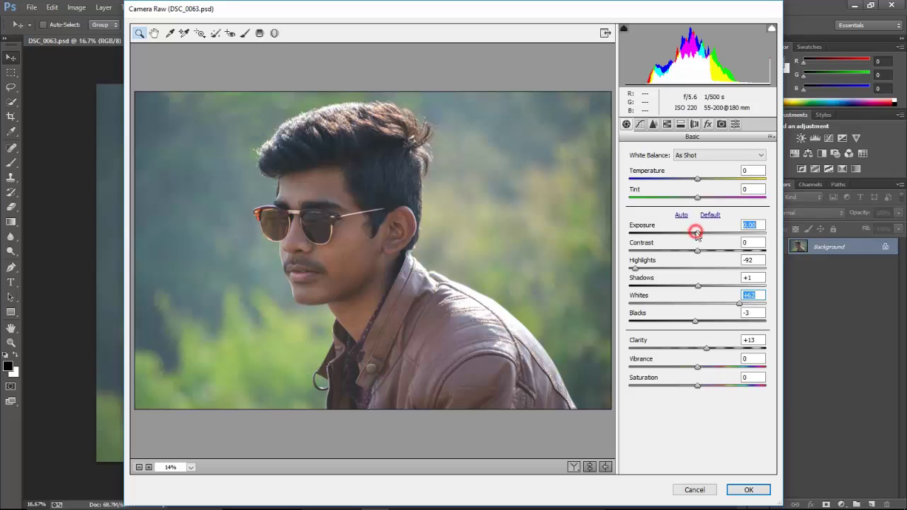
left_click_drag(697, 234, 698, 255)
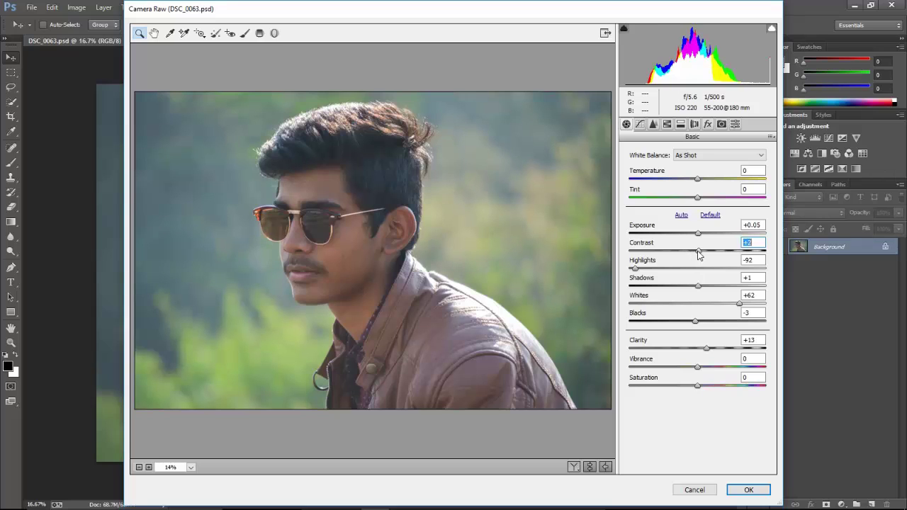
Add sharpening and luminance noise reduction, set Reds hue +38 and Oranges +18, and apply.
left_click(653, 124)
left_click_drag(629, 171, 653, 173)
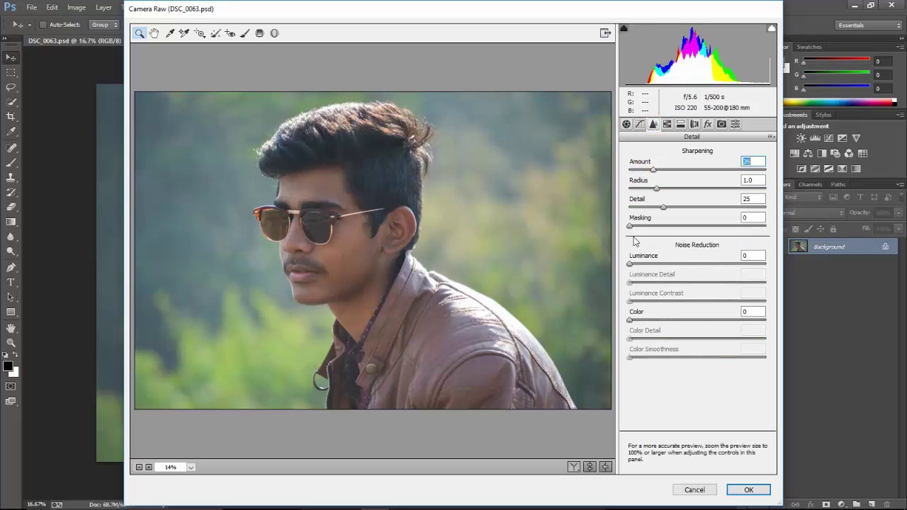
left_click_drag(666, 255, 673, 256)
left_click(667, 124)
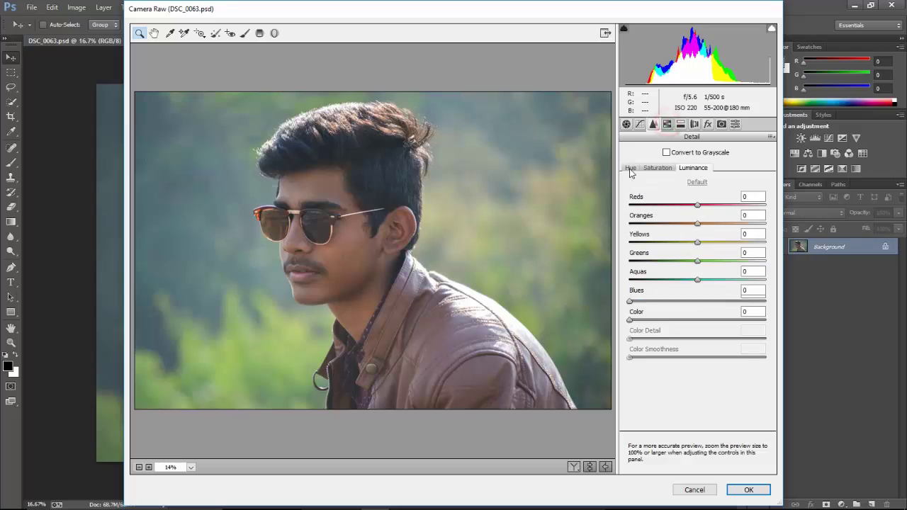
left_click(630, 168)
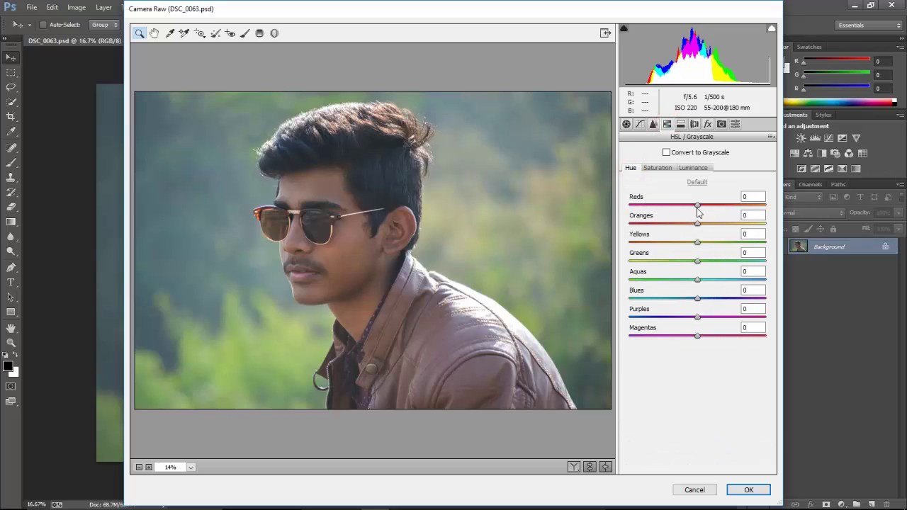
mouse_move(697, 205)
left_mouse_down()
mouse_move(734, 207)
mouse_move(723, 223)
mouse_move(683, 243)
mouse_move(697, 243)
left_mouse_up()
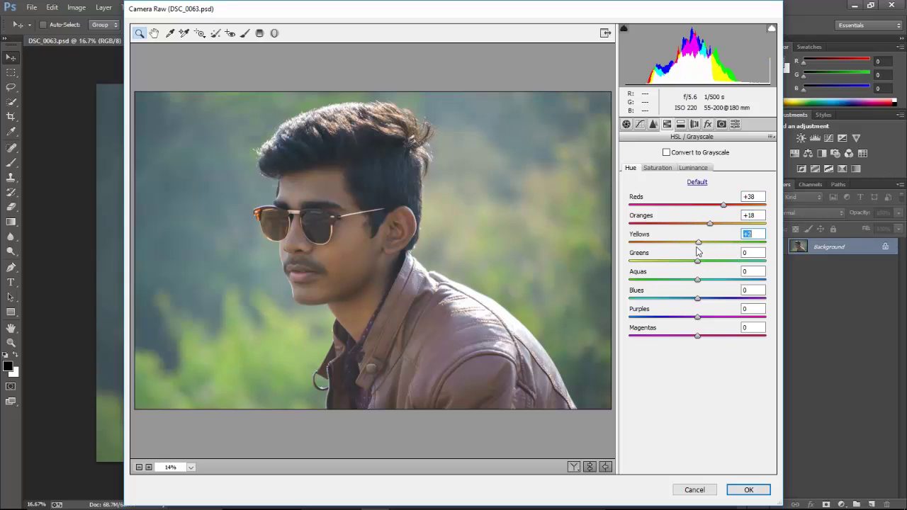
left_click(758, 488)
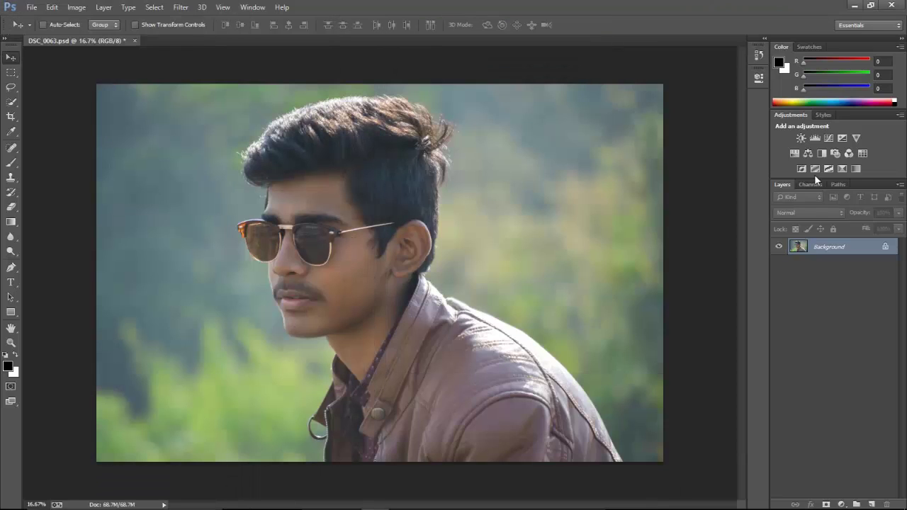
Duplicate the Background layer and launch Camera Raw on the copy.
left_click_drag(849, 250, 871, 505)
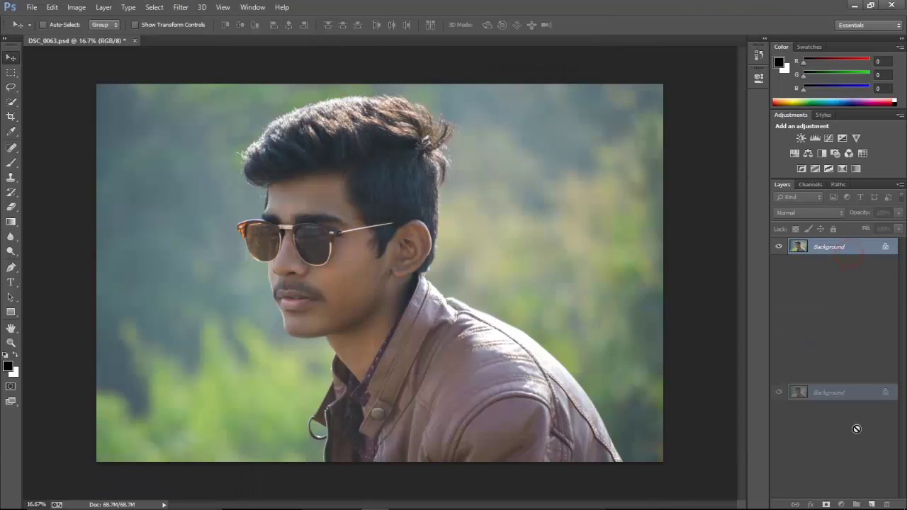
left_click(186, 7)
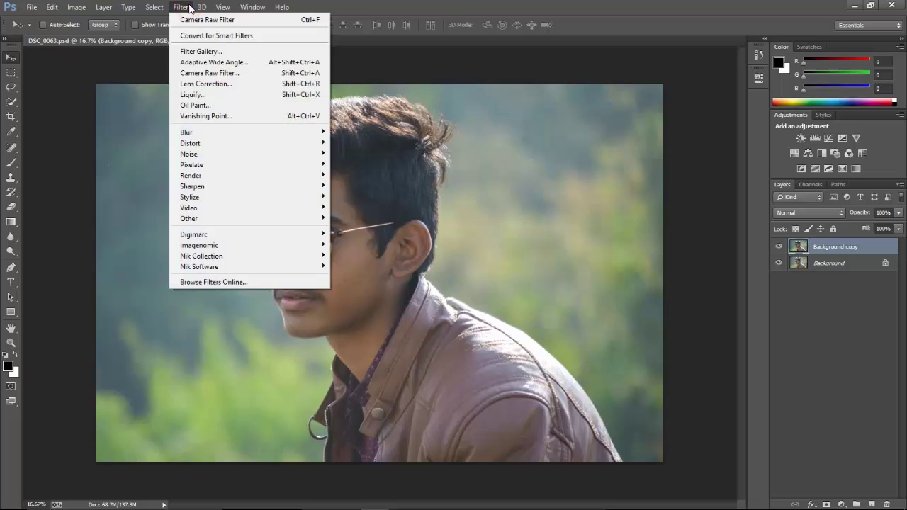
left_click(213, 74)
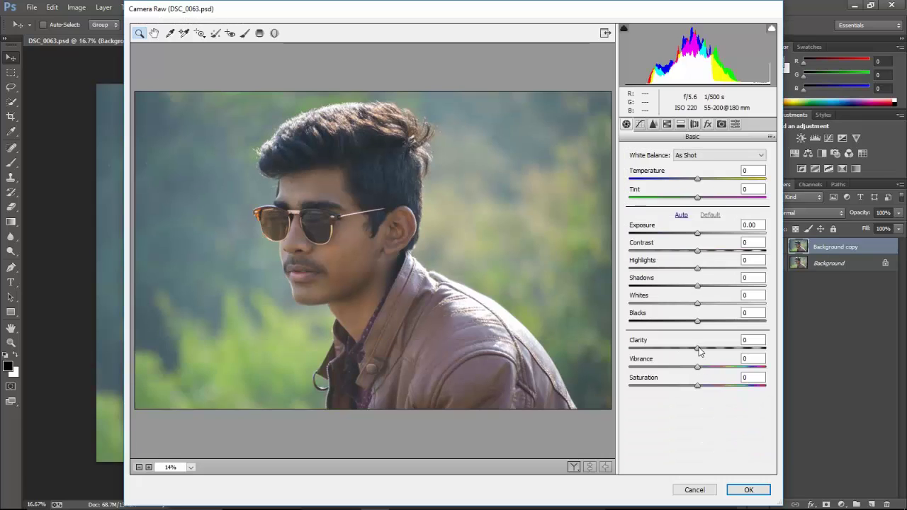
Set Clarity +28, Blacks -13, Highlights -65, Whites +19, and adjust vibrance.
mouse_move(697, 348)
left_mouse_down()
mouse_move(722, 348)
mouse_move(712, 347)
mouse_move(711, 320)
left_mouse_up()
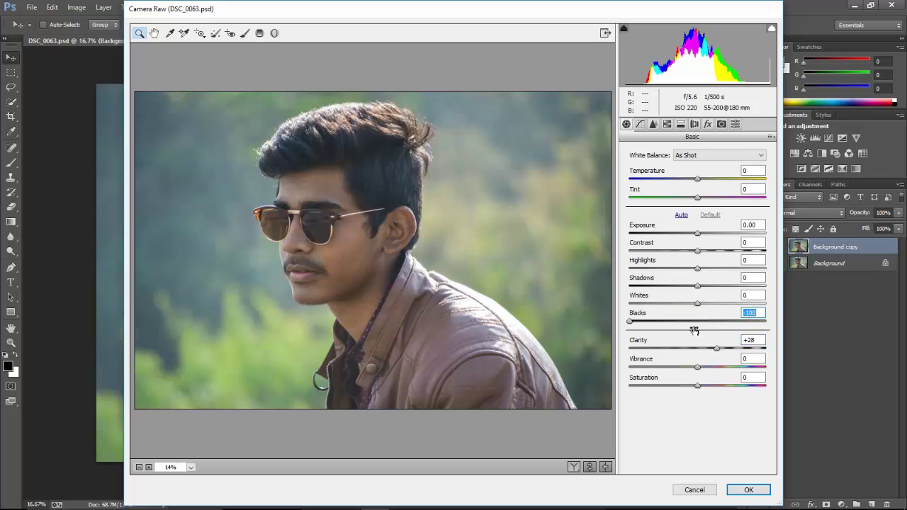
mouse_move(647, 324)
left_mouse_down()
mouse_move(686, 326)
mouse_move(713, 309)
mouse_move(685, 294)
mouse_move(694, 288)
mouse_move(653, 269)
mouse_move(701, 252)
left_mouse_up()
left_click(697, 268)
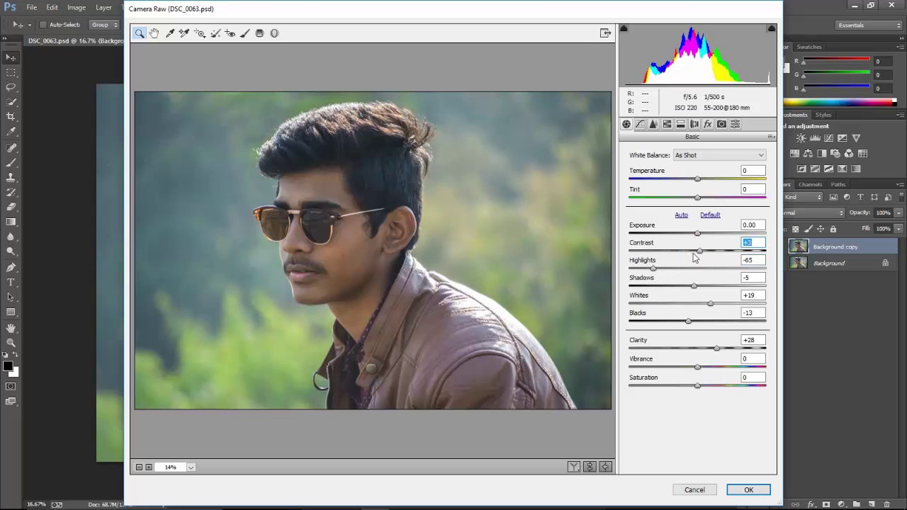
left_click(700, 364)
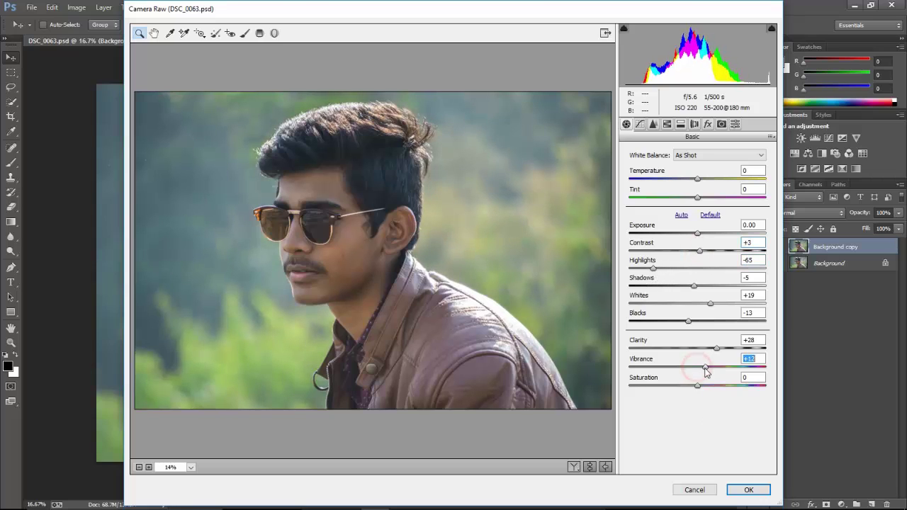
left_click(654, 124)
Set Reds hue to +31 and boost Aqua, Blue and Purple saturation.
left_click(668, 124)
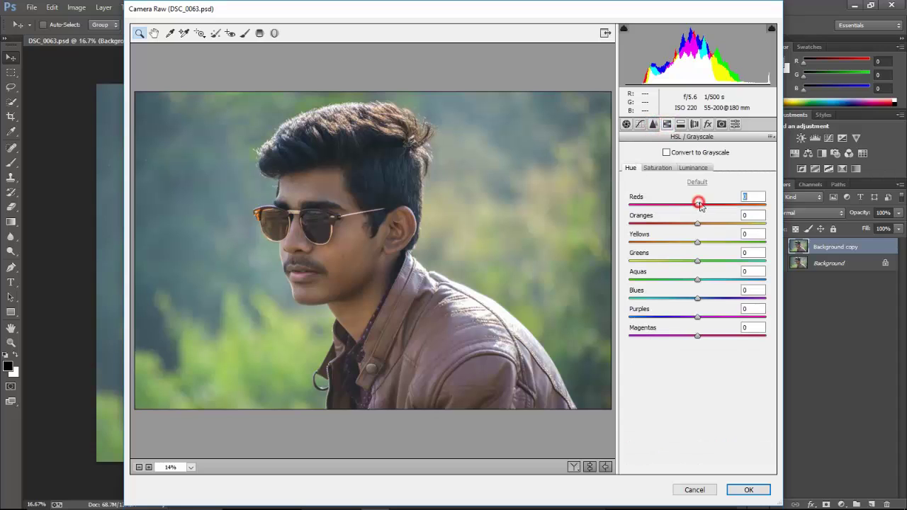
mouse_move(700, 204)
left_mouse_down()
mouse_move(712, 206)
mouse_move(707, 226)
mouse_move(717, 243)
mouse_move(682, 245)
left_mouse_up()
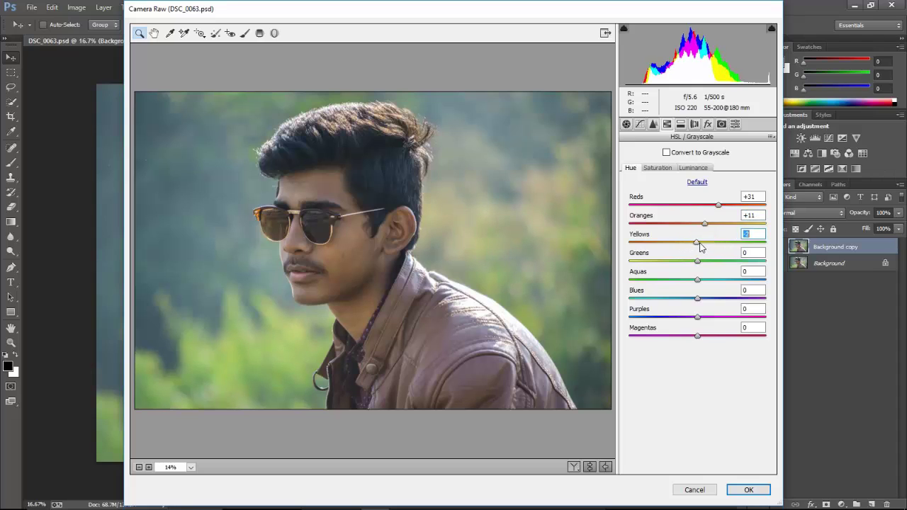
left_click(657, 168)
left_click_drag(697, 279, 767, 280)
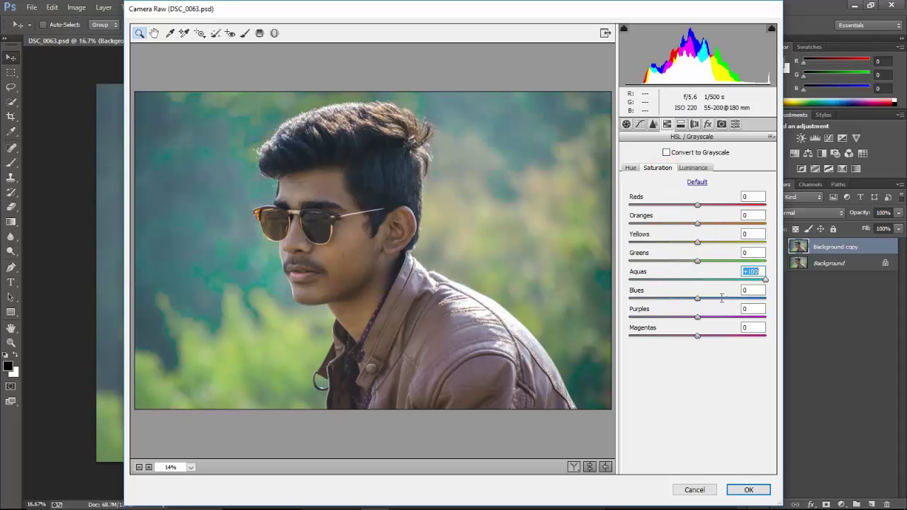
left_click_drag(694, 299, 754, 303)
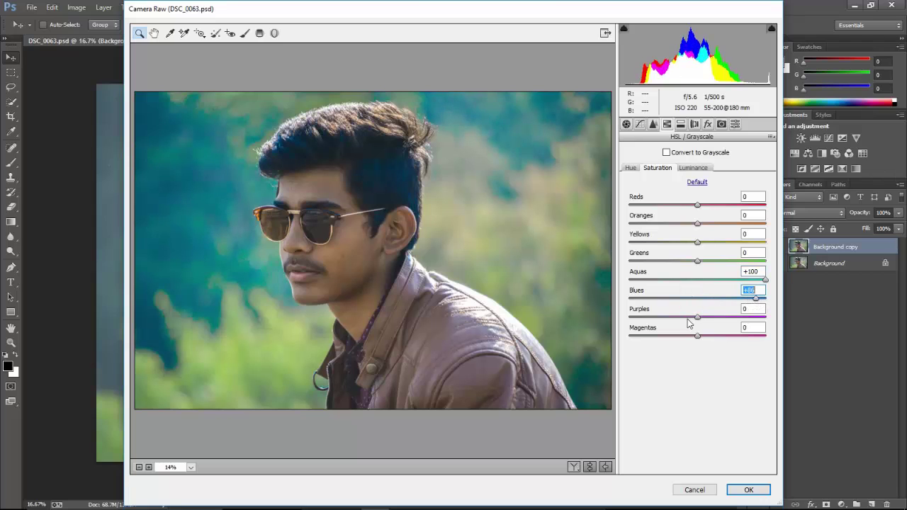
left_click_drag(697, 317, 740, 337)
Set Blues hue to +6 and fine-tune Aqua and Blue saturation.
left_click(630, 167)
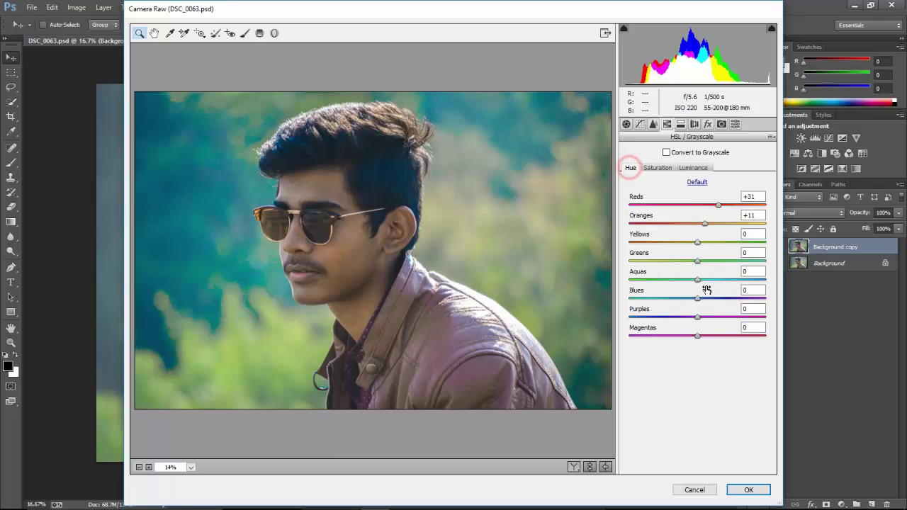
mouse_move(697, 298)
left_mouse_down()
mouse_move(659, 298)
mouse_move(699, 303)
mouse_move(721, 282)
mouse_move(733, 287)
mouse_move(732, 303)
mouse_move(705, 301)
left_mouse_up()
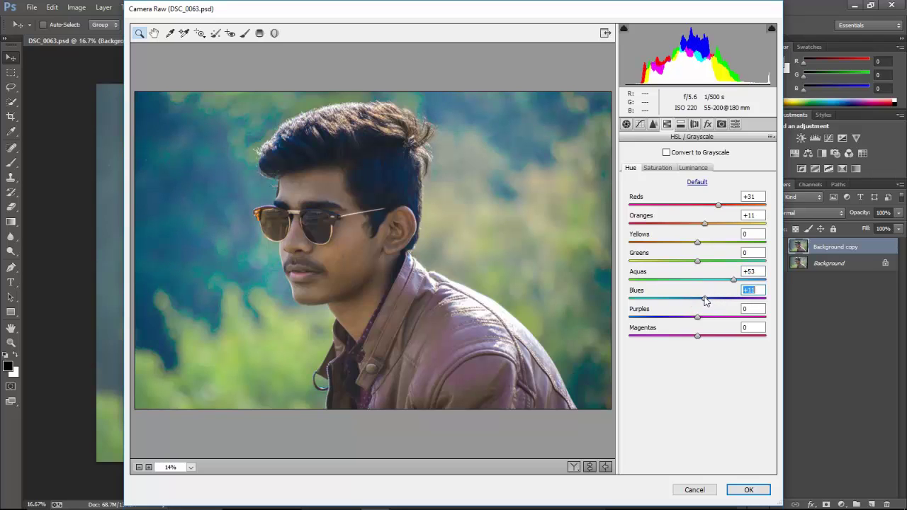
left_click(657, 168)
left_click_drag(718, 279, 741, 286)
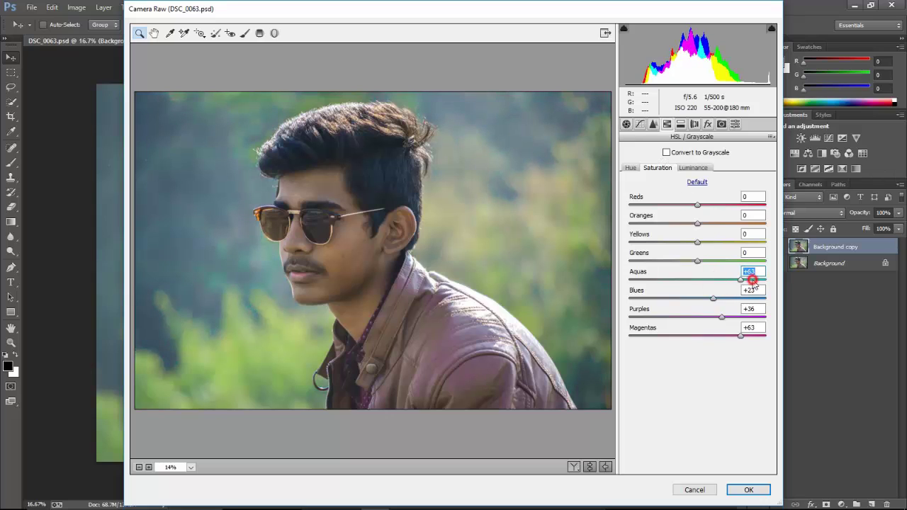
left_click(752, 280)
left_click(722, 298)
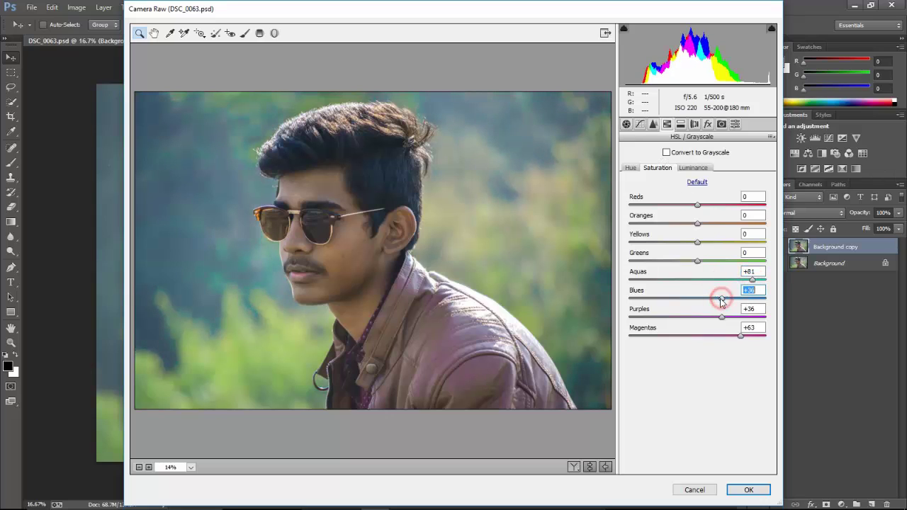
Set Yellows hue -10 and Greens -31, adjust Yellow and Green saturation, and apply.
left_click(629, 168)
left_click(730, 242)
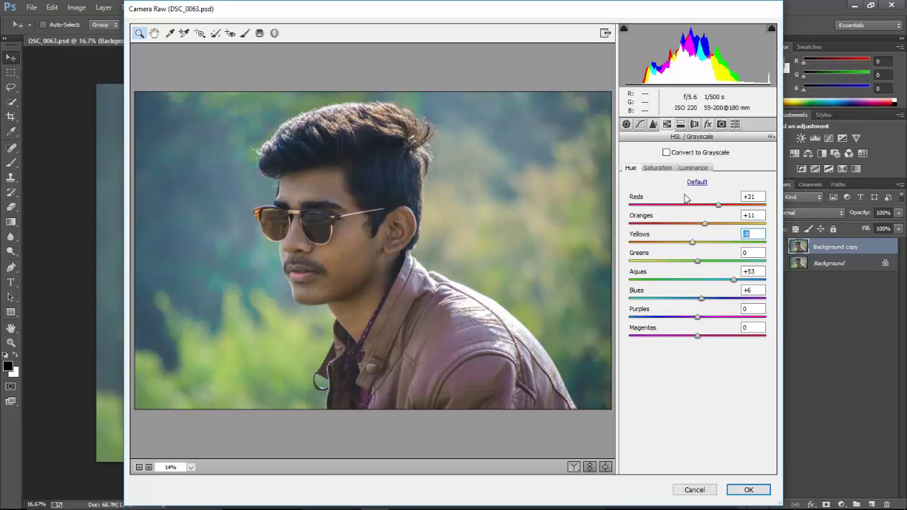
left_click(657, 168)
mouse_move(700, 242)
left_mouse_down()
mouse_move(744, 242)
mouse_move(744, 262)
mouse_move(682, 267)
mouse_move(702, 263)
mouse_move(692, 266)
mouse_move(692, 242)
left_mouse_up()
left_click(700, 261)
left_click(629, 168)
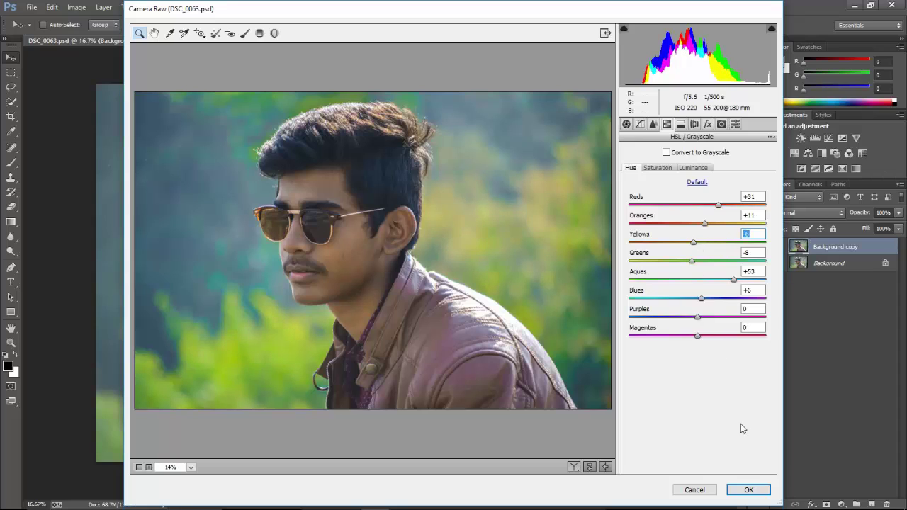
mouse_move(694, 243)
left_mouse_down()
mouse_move(683, 242)
mouse_move(685, 262)
left_mouse_up()
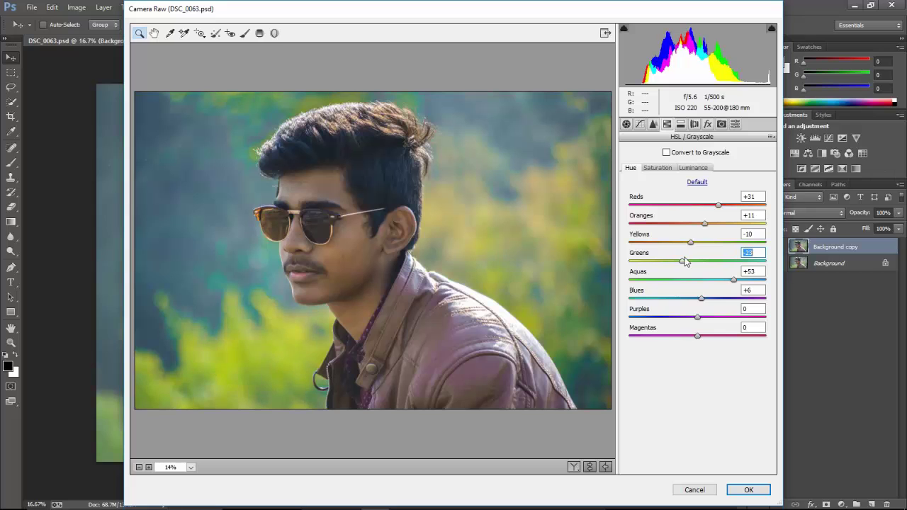
left_click(747, 489)
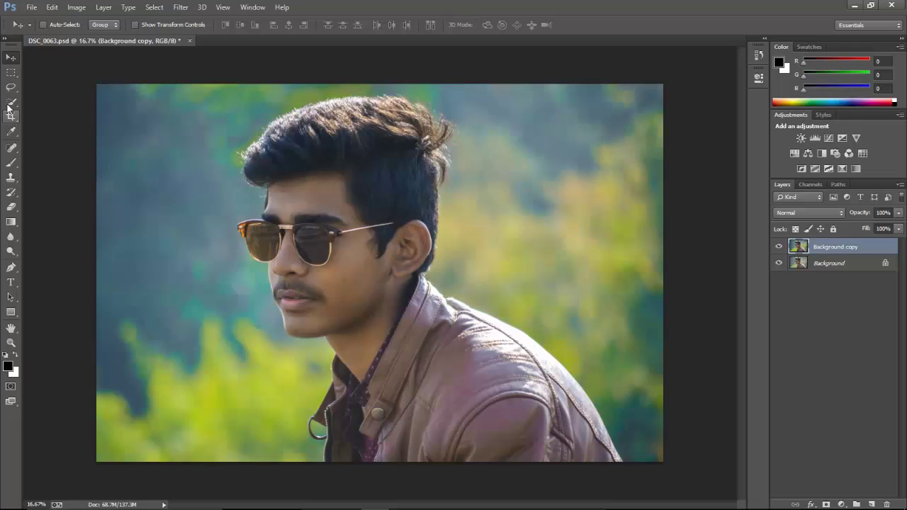
Quick-select the face, neck and hair, copy them to Layer 1, and go to Color Efex Pro 4.
left_click(9, 104)
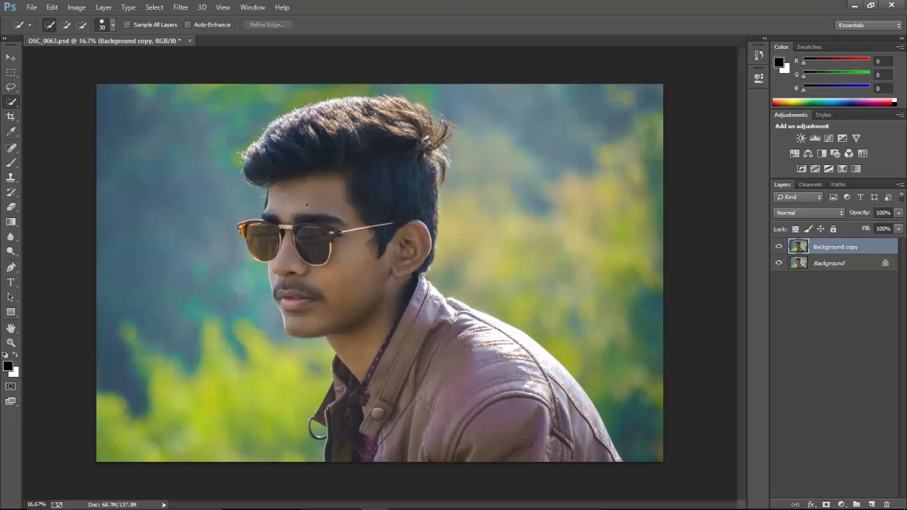
key("bracketright")
key("bracketright")
key("bracketright")
left_click_drag(299, 201, 326, 315)
left_click(330, 195)
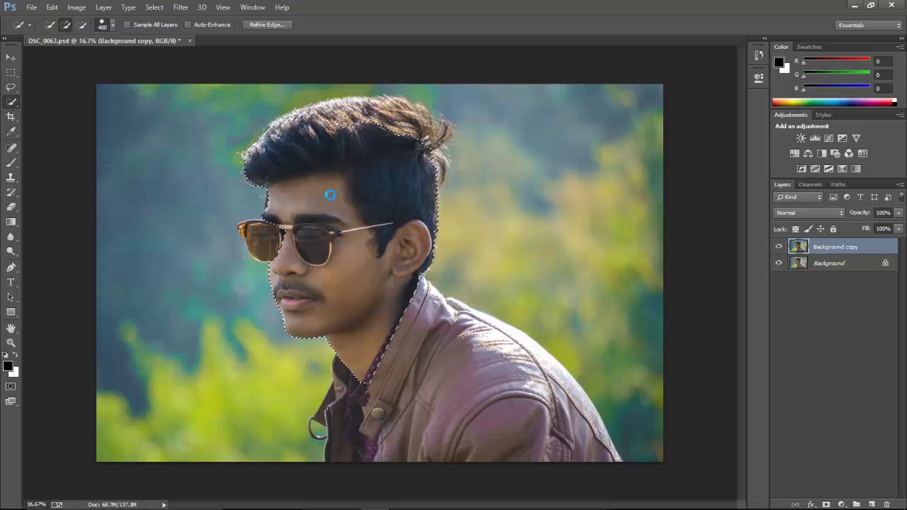
right_click(388, 152)
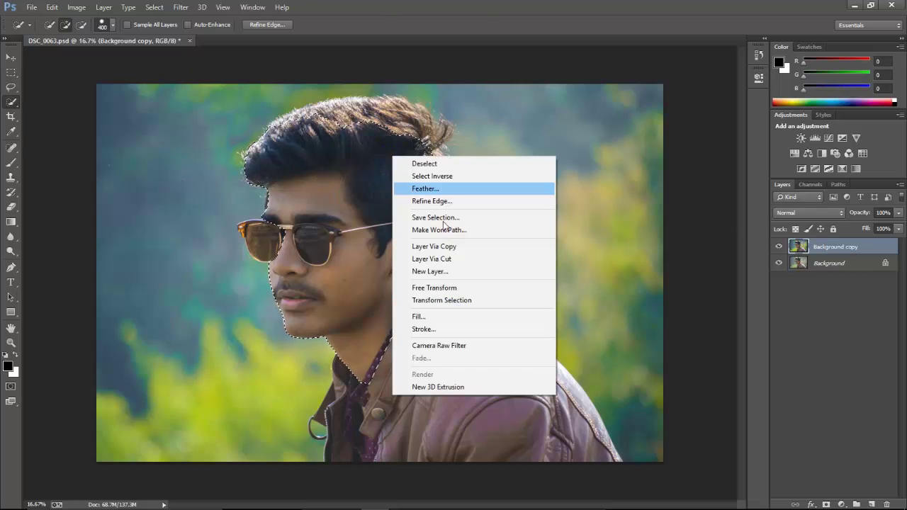
left_click(442, 247)
left_click(181, 7)
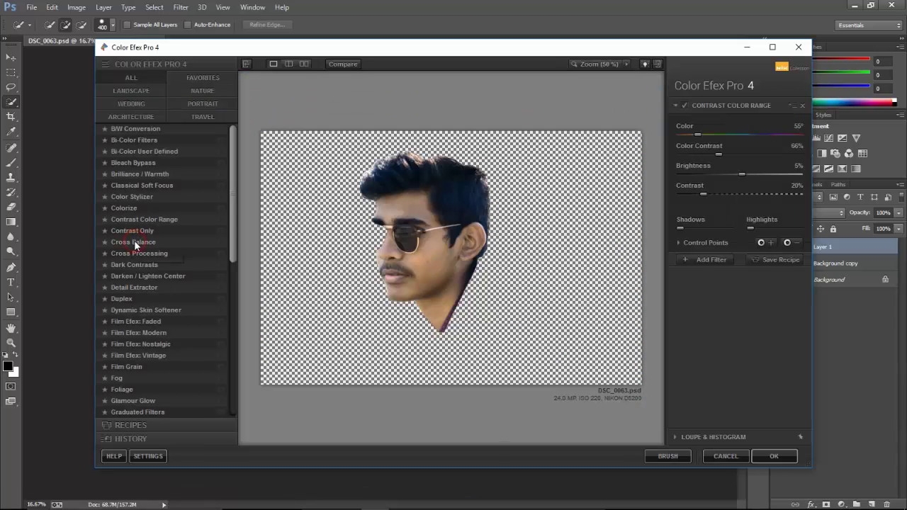
Apply Contrast Color Range with Color 34°, Color Contrast 57% and Contrast 21%.
left_click(134, 241)
left_click(139, 256)
left_click(140, 266)
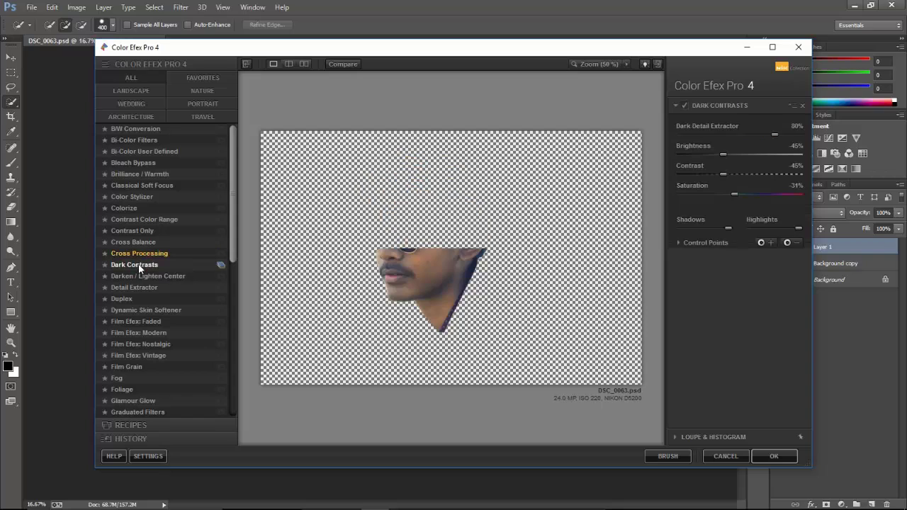
left_click(149, 220)
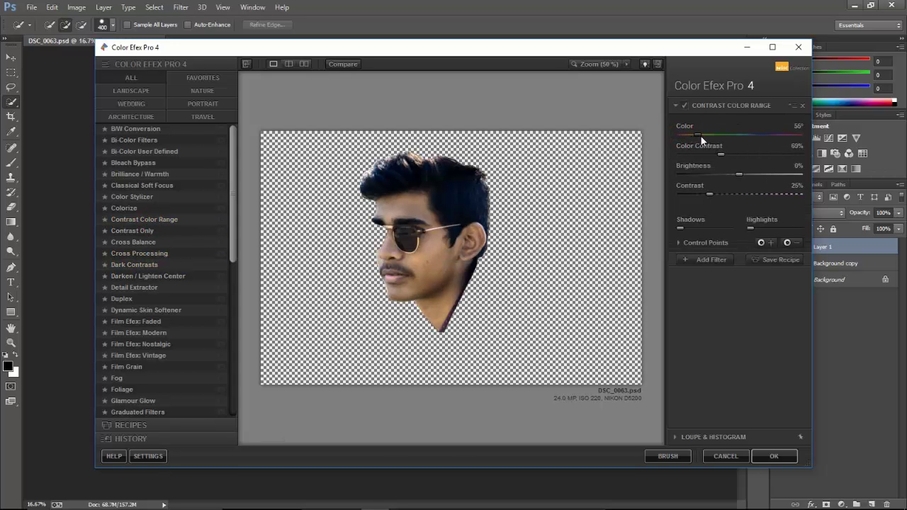
left_click_drag(701, 136, 690, 132)
left_click_drag(729, 155, 723, 152)
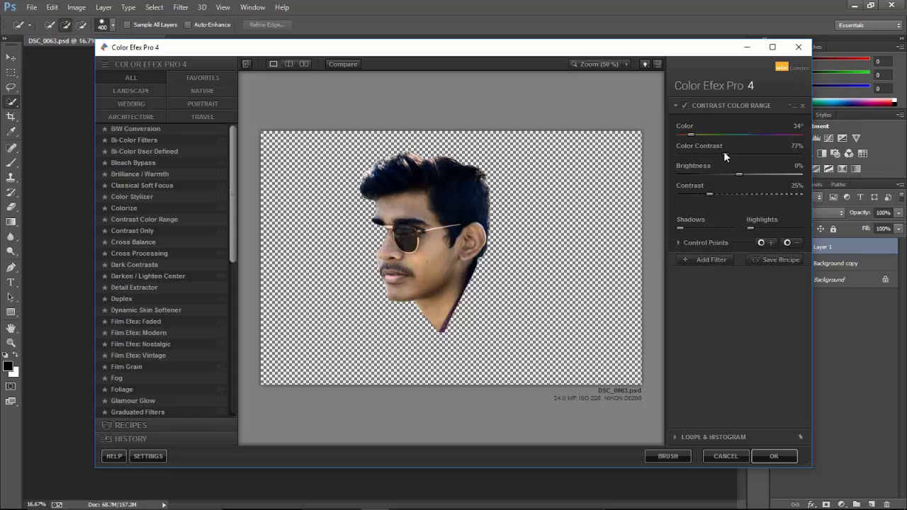
left_click_drag(710, 194, 707, 192)
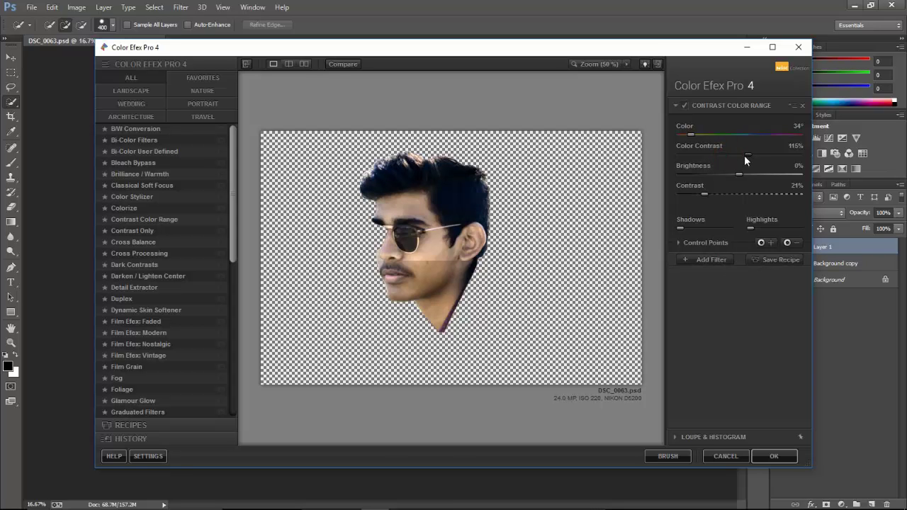
left_click_drag(724, 154, 719, 157)
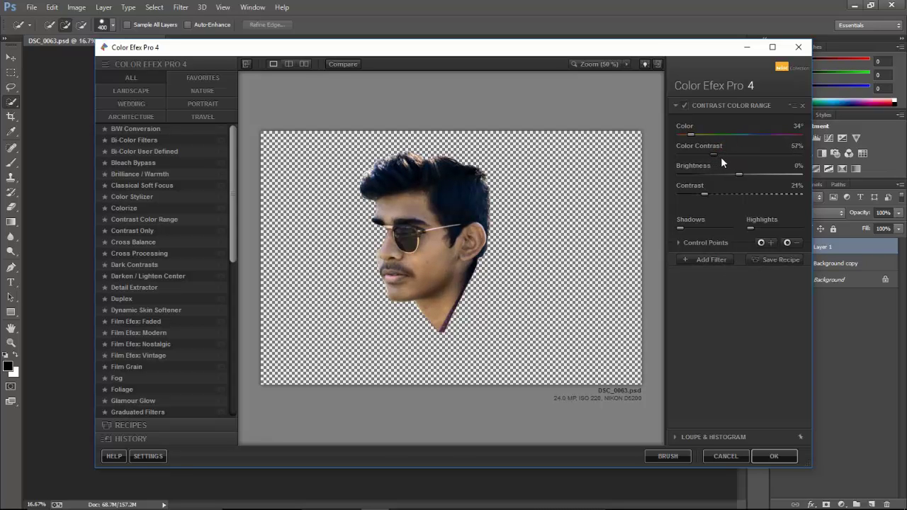
left_click(691, 259)
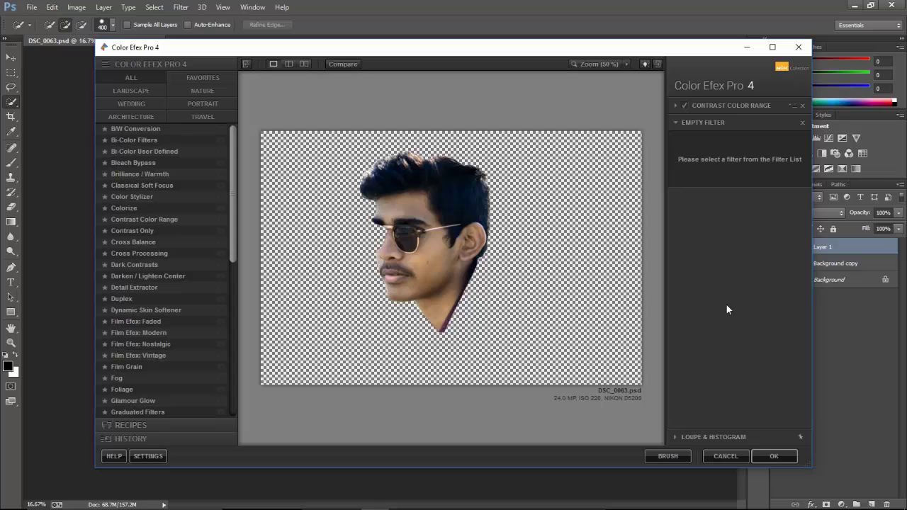
left_click(767, 459)
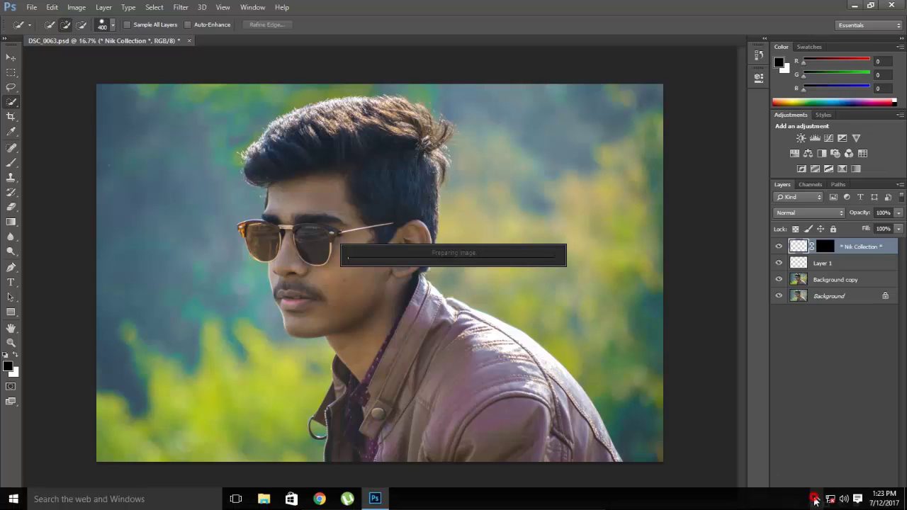
Mask the Contrast Color Range layer and paint black over the hair with a 700 px brush.
left_click(816, 501)
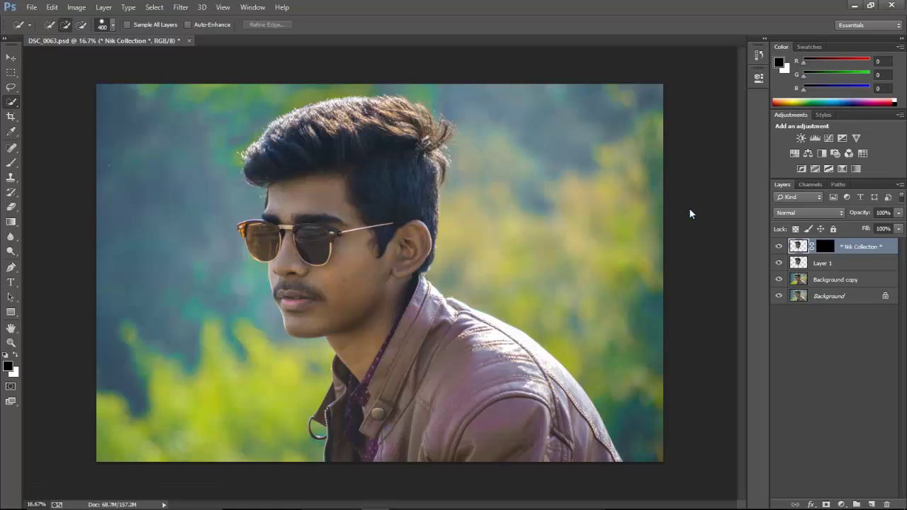
left_click(13, 61)
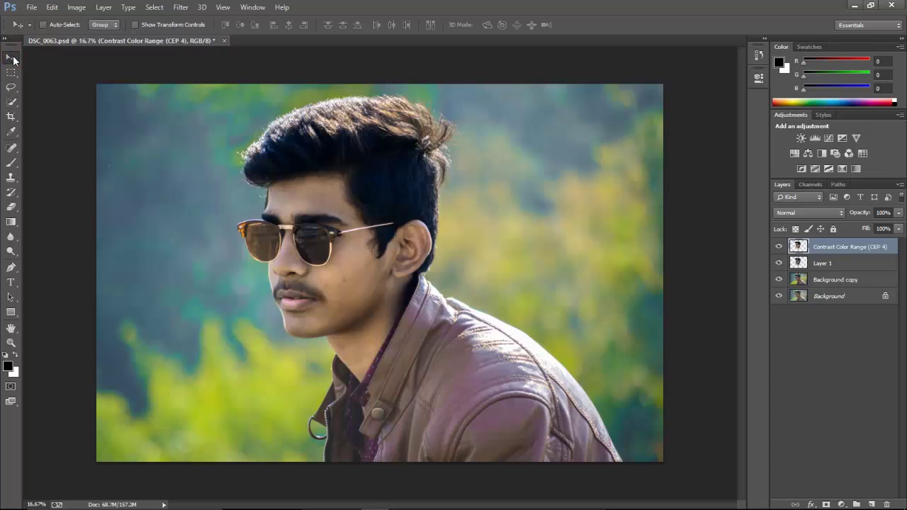
left_click(826, 504)
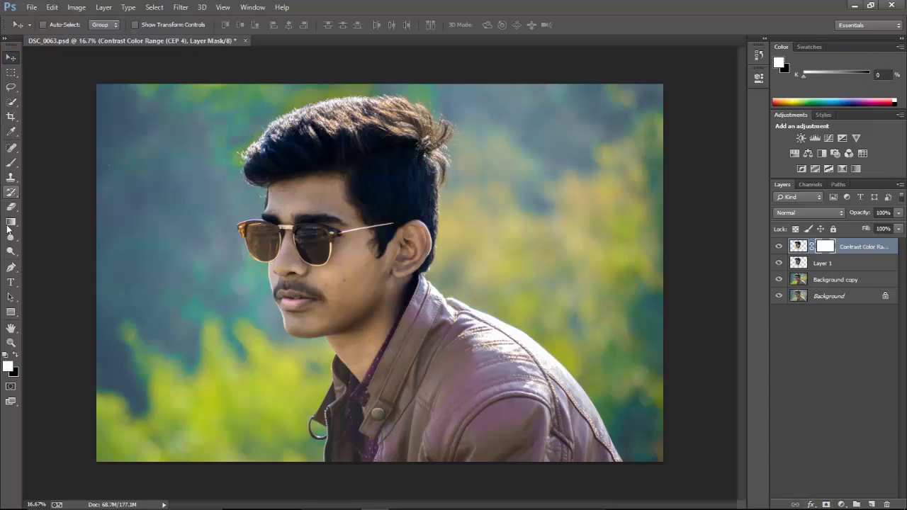
left_click(10, 162)
left_click(15, 354)
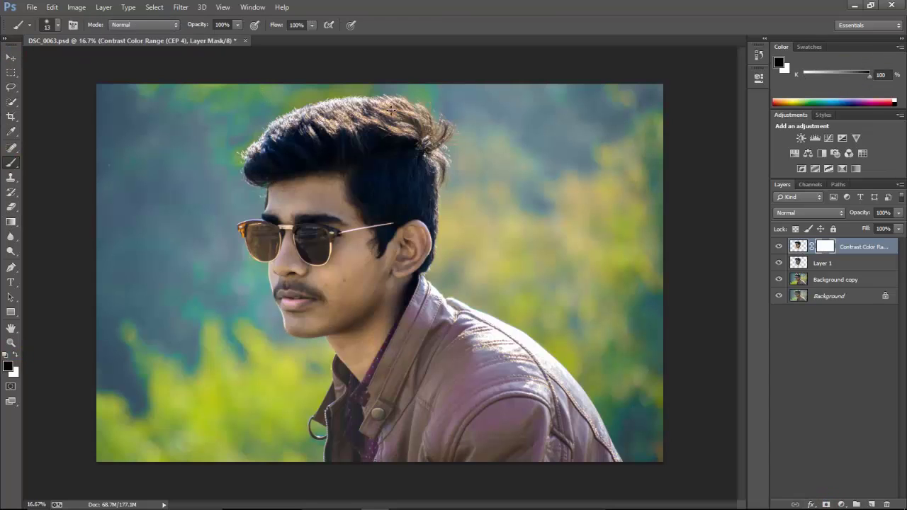
key("bracketright")
key("bracketright")
key("bracketright")
left_click_drag(330, 130, 409, 163)
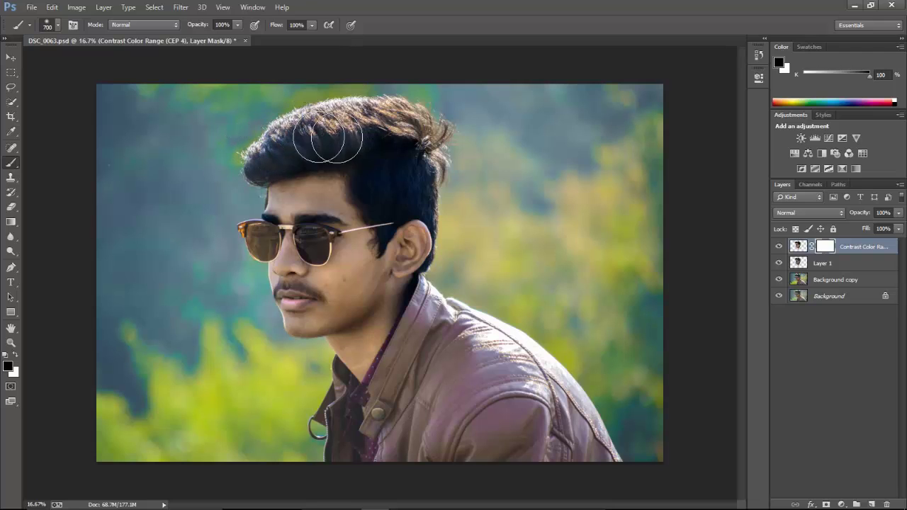
key("bracketleft")
key("bracketleft")
key("bracketleft")
key("bracketleft")
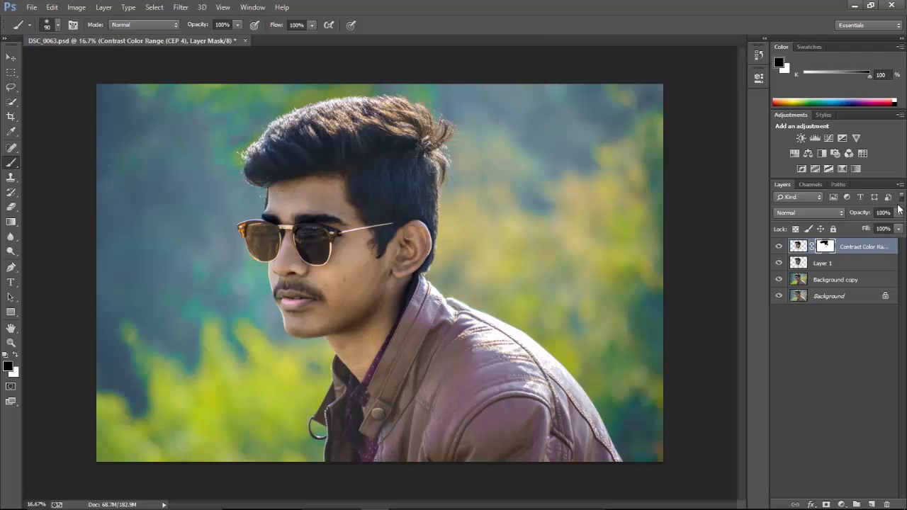
Apply the layer mask and merge the filter layer down into Layer 1.
right_click(823, 247)
left_click(763, 282)
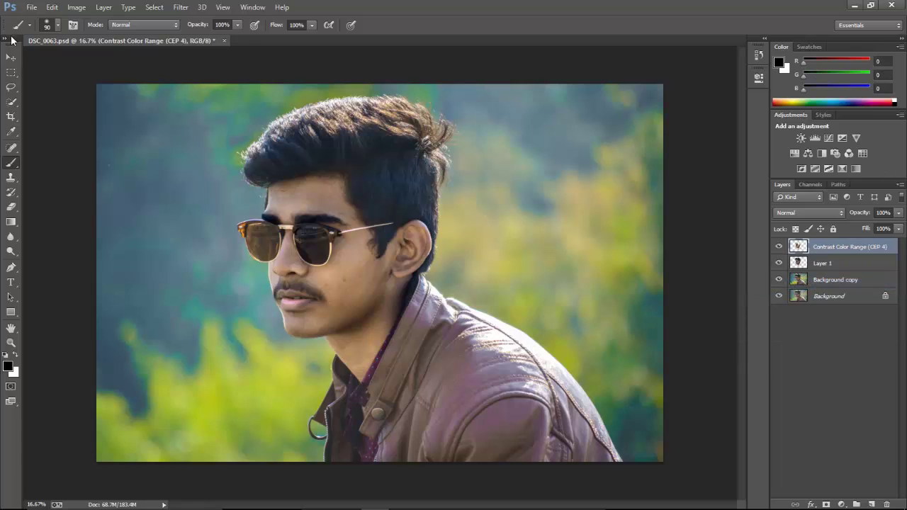
left_click(11, 57)
right_click(851, 249)
left_click(753, 330)
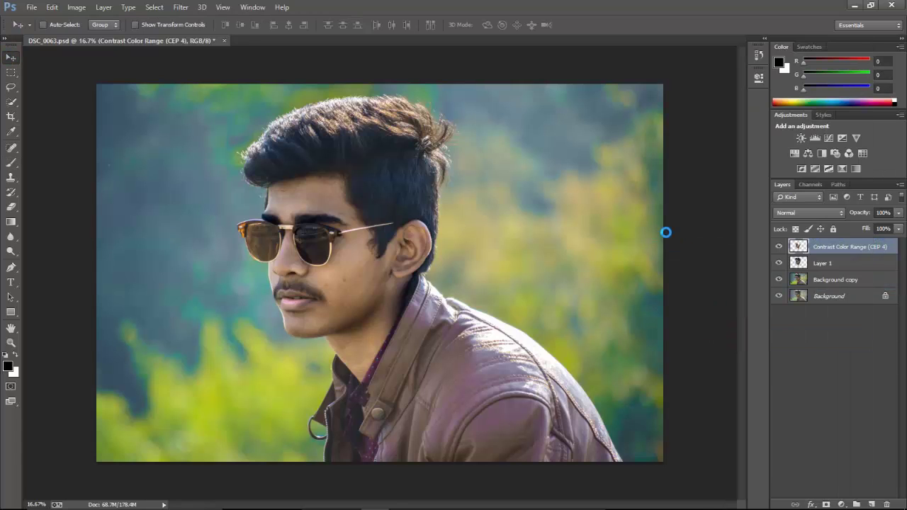
left_click(779, 246)
left_click(778, 246)
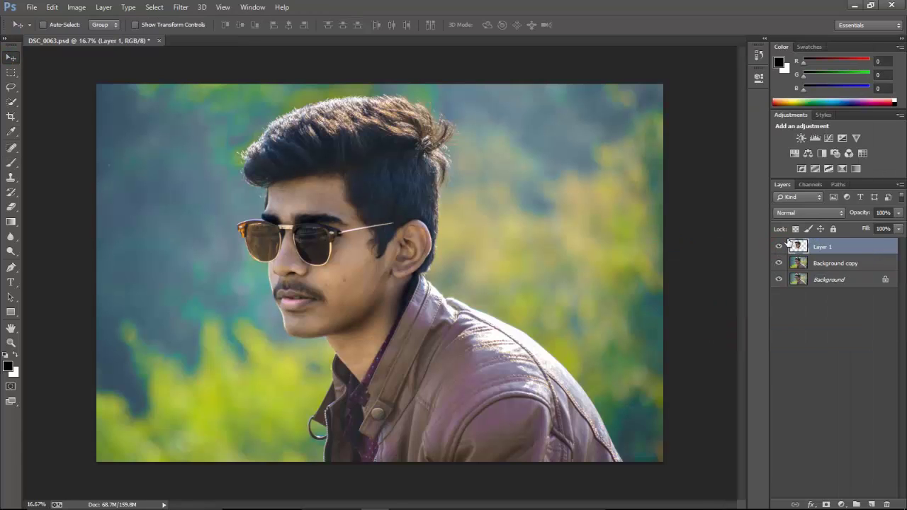
Flatten the image and duplicate the Background into a Background copy.
right_click(833, 279)
left_click(837, 246)
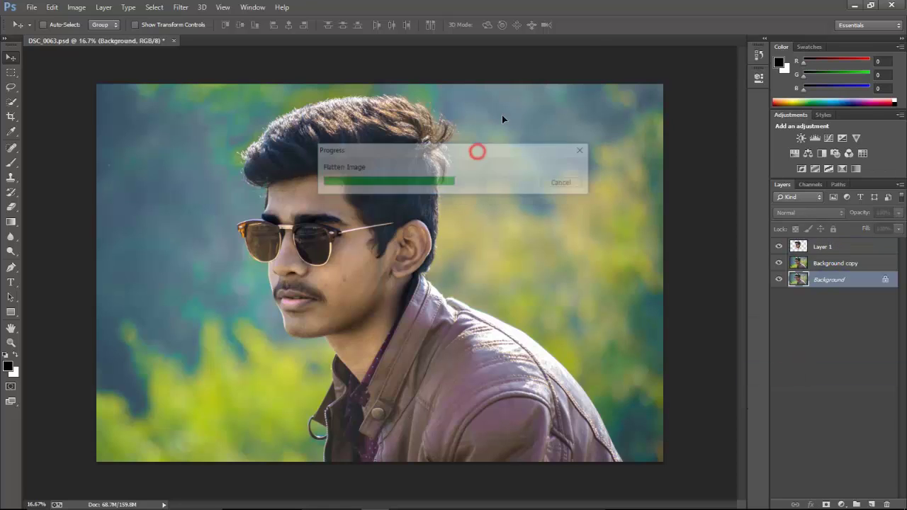
left_click(208, 182)
left_click(457, 198)
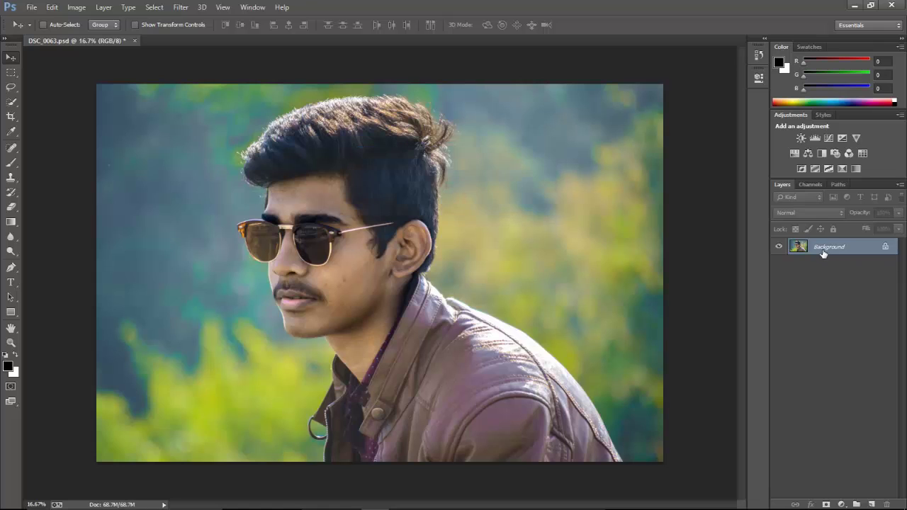
left_click_drag(821, 249, 894, 504)
In Camera Raw, add clarity and set Blacks -44, Whites +43, Highlights +4.
left_click(180, 7)
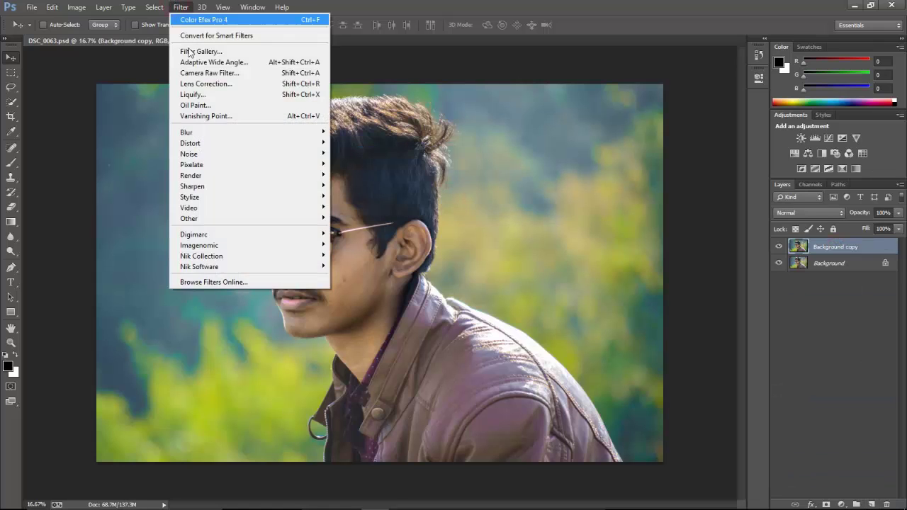
left_click(199, 72)
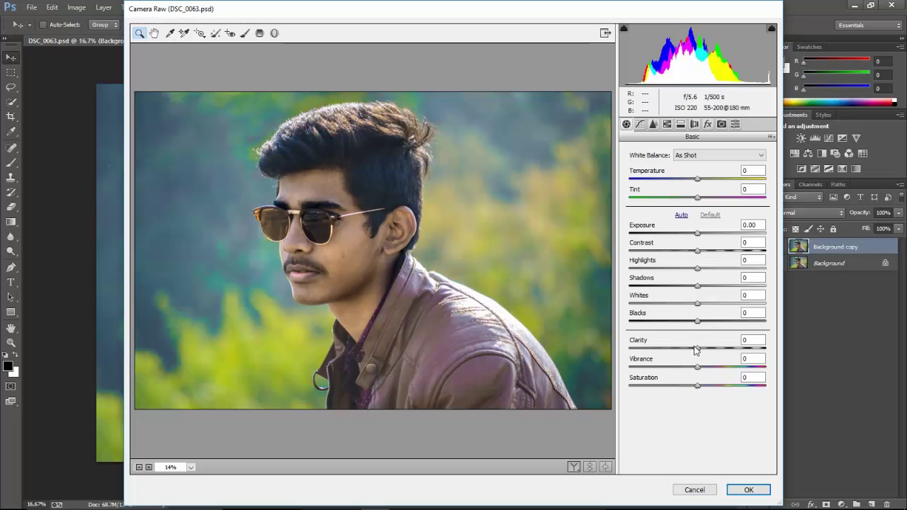
mouse_move(697, 348)
left_mouse_down()
mouse_move(717, 353)
mouse_move(701, 348)
mouse_move(707, 321)
mouse_move(670, 321)
left_mouse_up()
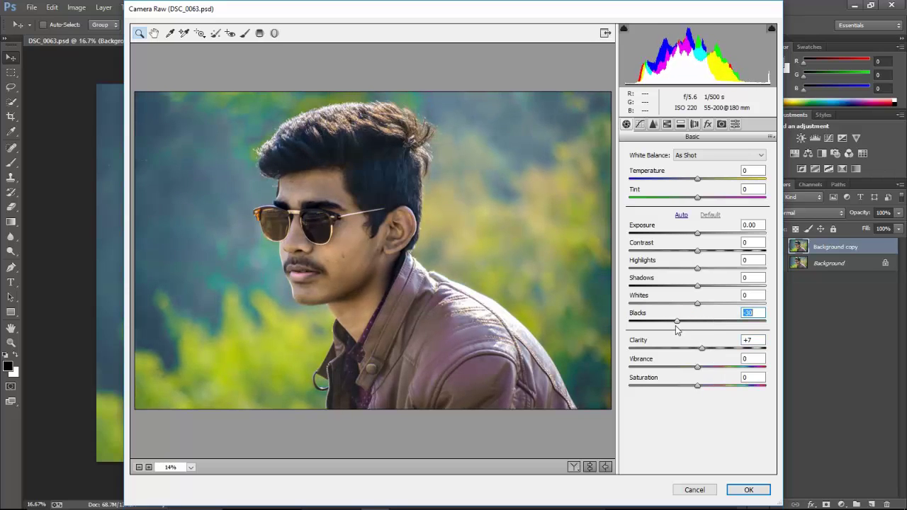
mouse_move(668, 322)
left_mouse_down()
mouse_move(727, 305)
mouse_move(694, 269)
left_mouse_up()
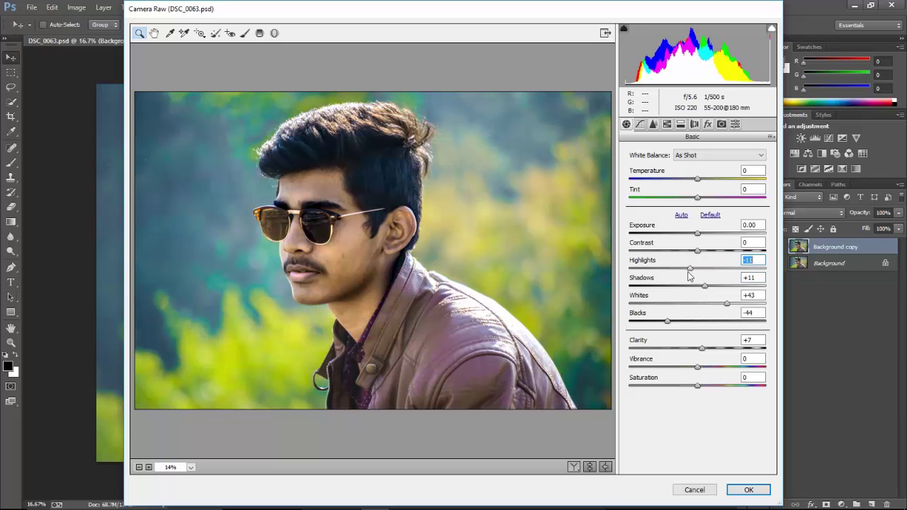
key("Up")
key("Up")
key("Up")
key("Up")
key("Up")
key("Up")
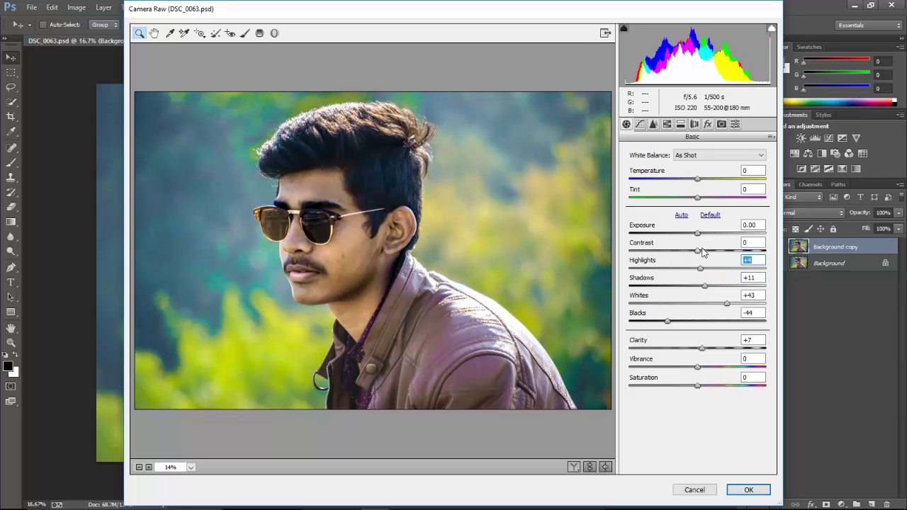
Raise contrast slightly and add luminance noise reduction of 34.
left_click(699, 251)
left_click_drag(700, 257, 702, 257)
left_click(653, 125)
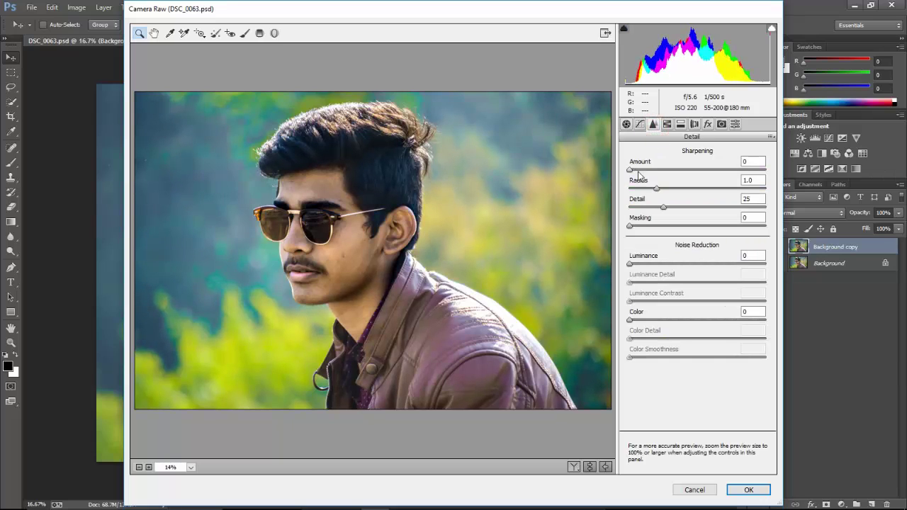
left_click(676, 263)
left_click(667, 124)
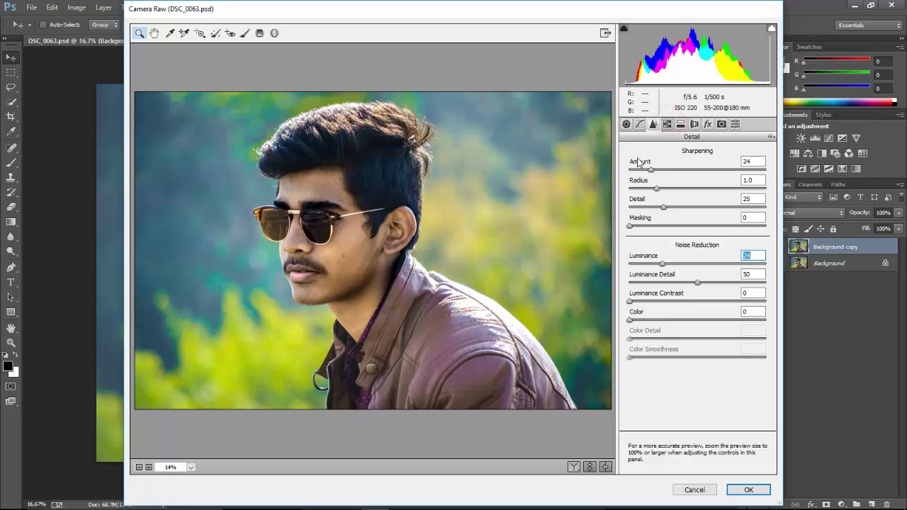
Set Reds hue -37 and Magentas -56, boost Purples and Blues saturation, Aquas saturation +28.
left_click_drag(698, 205, 699, 205)
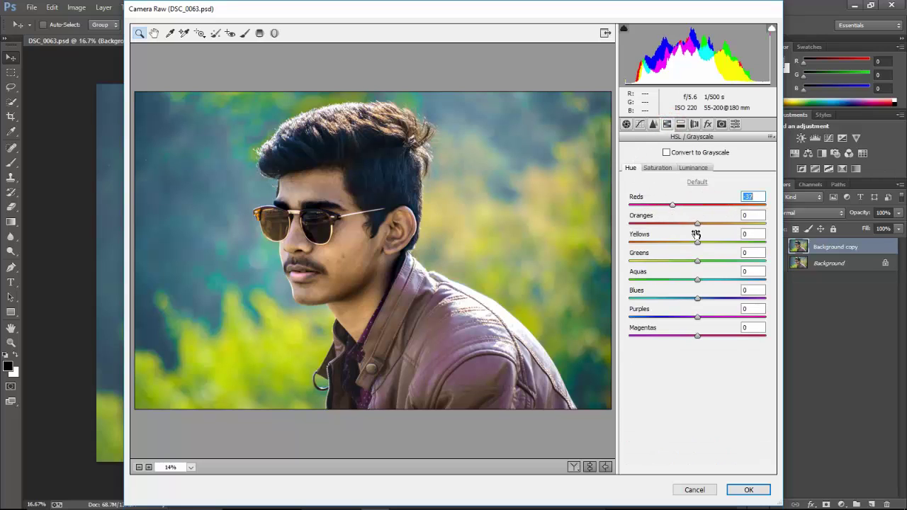
mouse_move(697, 223)
left_mouse_down()
mouse_move(734, 253)
mouse_move(684, 265)
mouse_move(694, 277)
mouse_move(734, 274)
mouse_move(701, 279)
mouse_move(729, 284)
mouse_move(705, 297)
mouse_move(718, 319)
mouse_move(622, 342)
left_mouse_up()
mouse_move(732, 341)
left_mouse_down()
mouse_move(688, 340)
mouse_move(741, 340)
mouse_move(644, 344)
mouse_move(717, 338)
mouse_move(661, 336)
mouse_move(709, 316)
mouse_move(707, 340)
left_mouse_up()
left_click(659, 168)
mouse_move(697, 298)
left_mouse_down()
mouse_move(717, 307)
mouse_move(708, 300)
mouse_move(734, 279)
mouse_move(706, 263)
mouse_move(717, 244)
mouse_move(706, 244)
mouse_move(702, 218)
mouse_move(711, 214)
left_mouse_up()
left_click(717, 286)
Brighten Oranges luminance, set Oranges hue +6 and Yellows +25, and apply the grade.
left_click(694, 168)
left_click(630, 168)
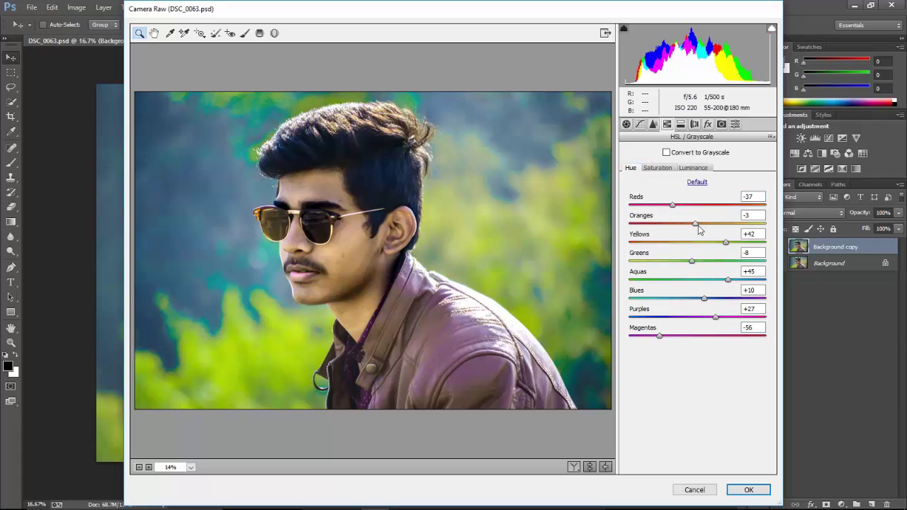
mouse_move(697, 224)
left_mouse_down()
mouse_move(711, 225)
mouse_move(702, 224)
left_mouse_up()
left_click_drag(727, 242, 715, 241)
left_click(750, 491)
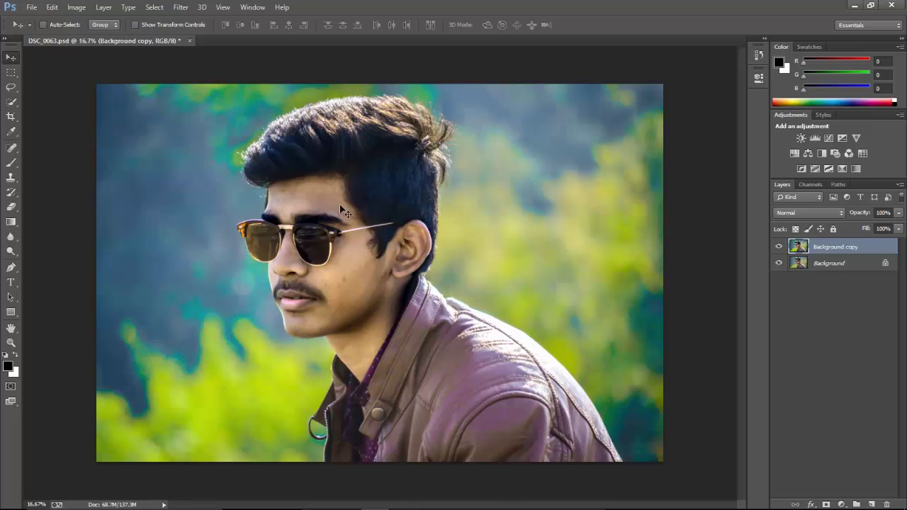
Zoom in on the face and pick the Smudge tool.
left_click(327, 228)
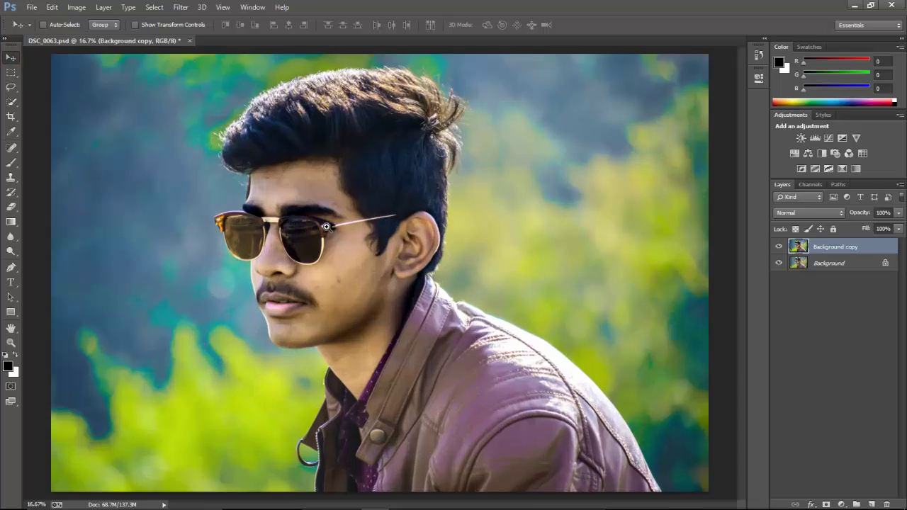
left_click(11, 104)
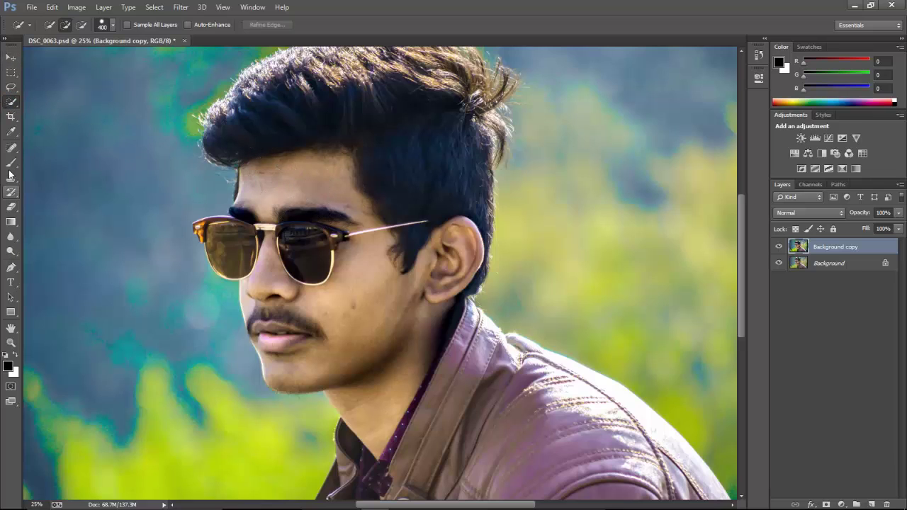
left_click(11, 236)
left_click(47, 255)
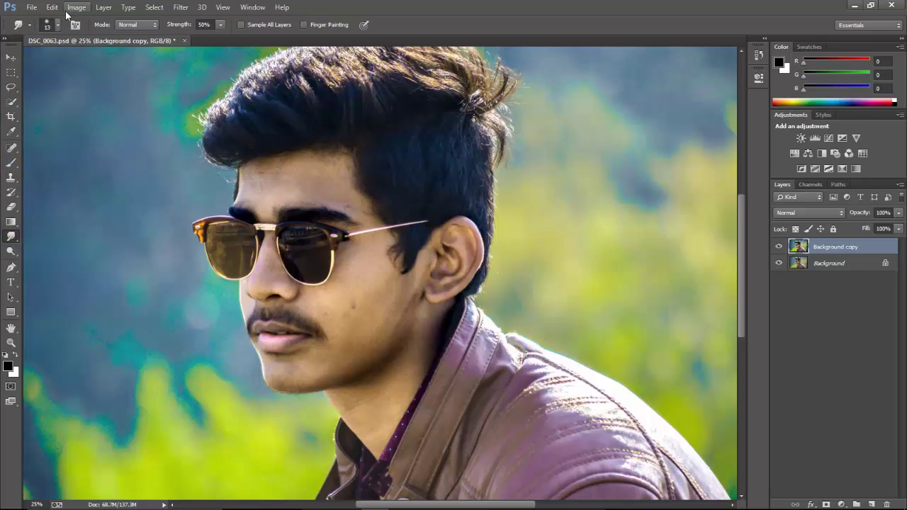
Give the Smudge tool a hard round 55 px brush at slightly lower strength, then take the Spot Healing Brush.
left_click(57, 25)
scroll(130, 141, "down", 5)
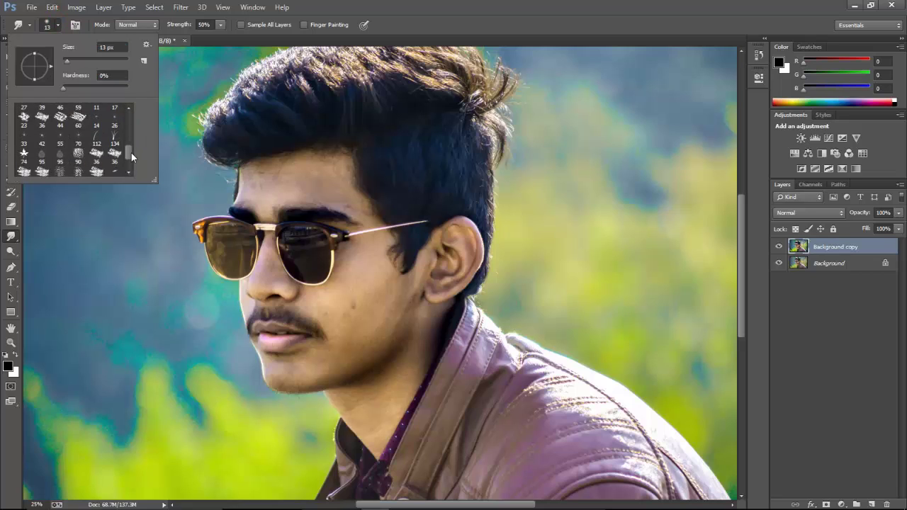
scroll(132, 156, "down", 3)
left_click(60, 164)
left_click_drag(180, 26, 180, 27)
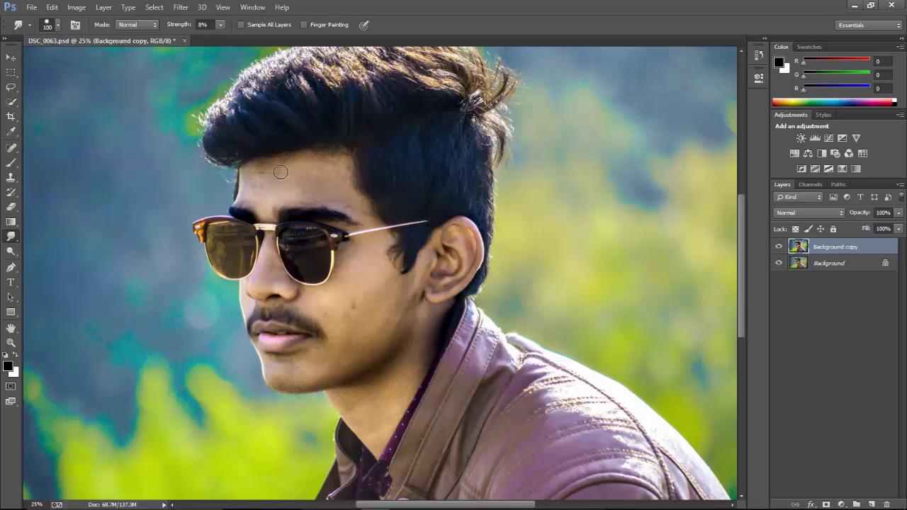
left_click(10, 147)
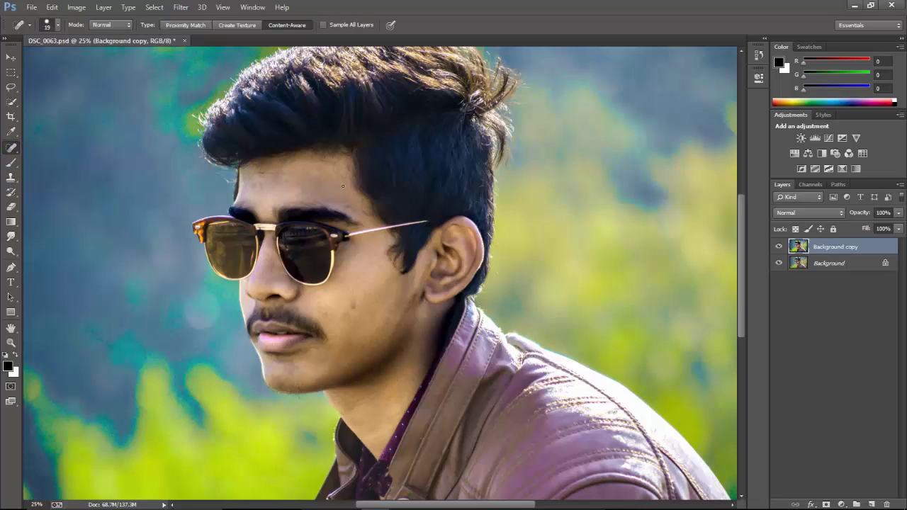
Spot-heal nine blemishes across the forehead.
left_click(262, 186)
left_click(272, 175)
left_click(283, 184)
left_click(276, 186)
left_click(285, 179)
left_click(291, 192)
left_click(282, 185)
left_click(273, 186)
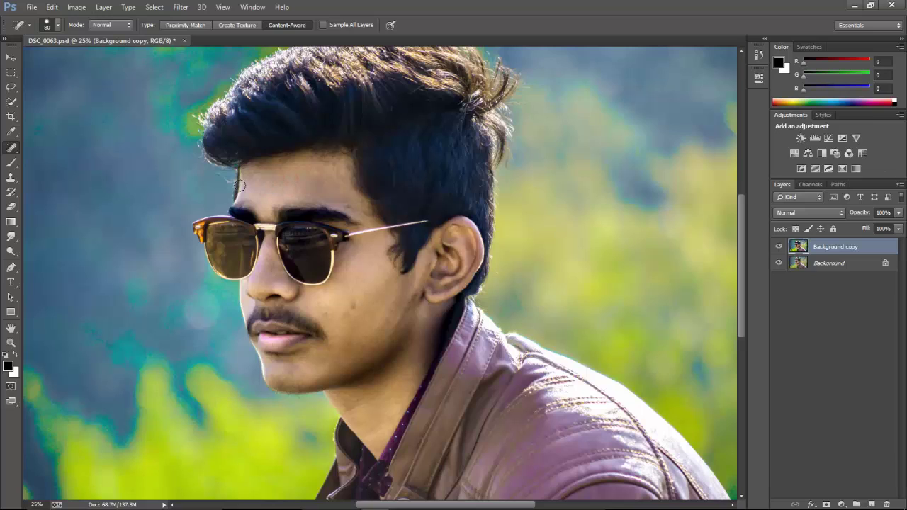
left_click(292, 185)
Heal the cheek blemishes, a spot near the brow, and the remaining forehead spots.
left_click(353, 304)
left_click(354, 311)
left_click(353, 297)
left_click(326, 314)
left_click(354, 206)
left_click(338, 172)
left_click(318, 168)
left_click(318, 184)
Smooth the forehead skin with one Smudge stroke at 8% strength.
scroll(440, 200, "down", 3)
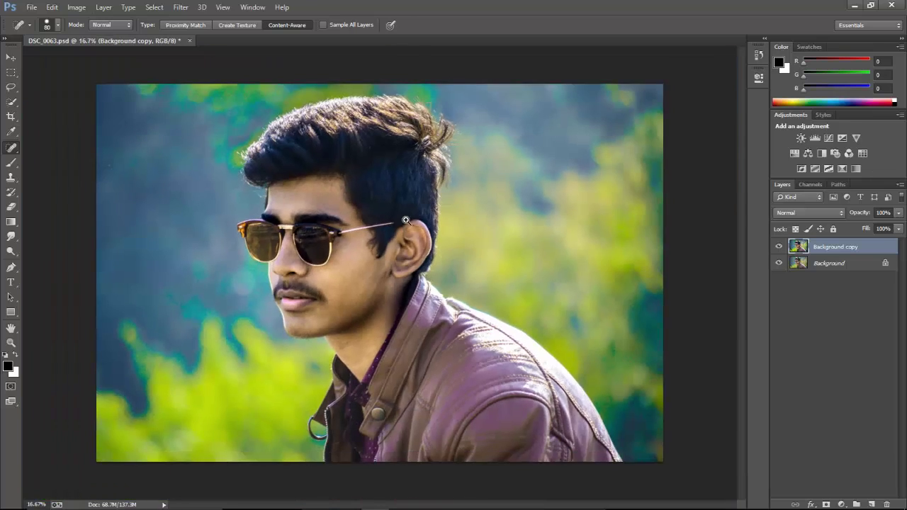
scroll(441, 201, "up", 4)
left_click(11, 237)
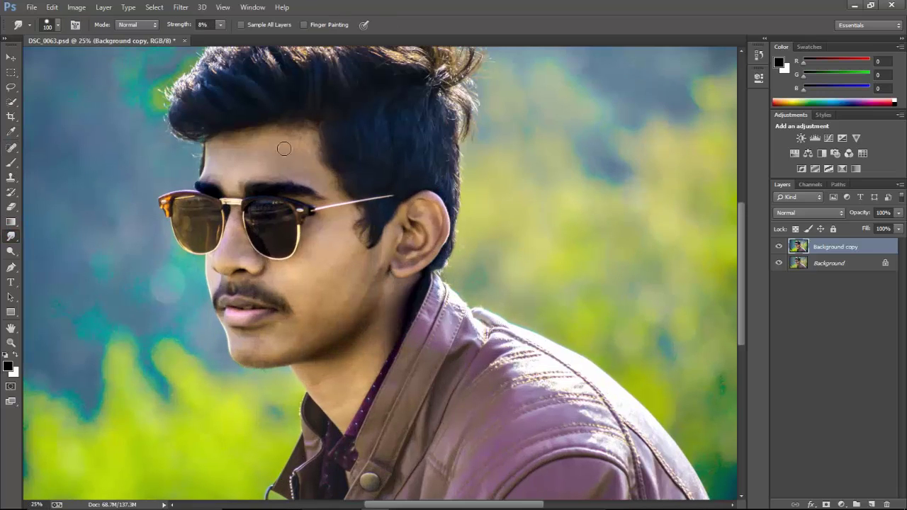
left_click_drag(236, 153, 220, 159)
left_click(11, 57)
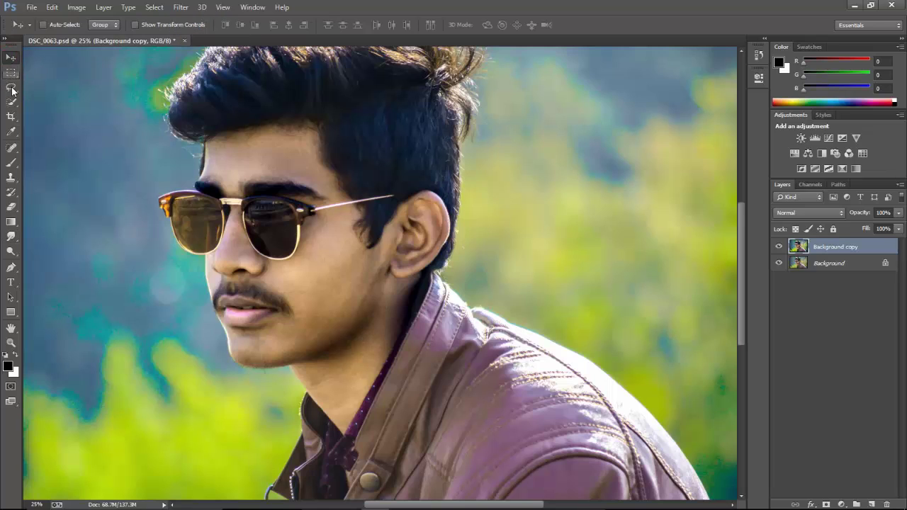
Lasso a freehand selection around the face, along the hairline, jaw and chin.
left_click(11, 86)
mouse_move(228, 125)
left_mouse_down()
mouse_move(281, 113)
mouse_move(460, 206)
left_mouse_up()
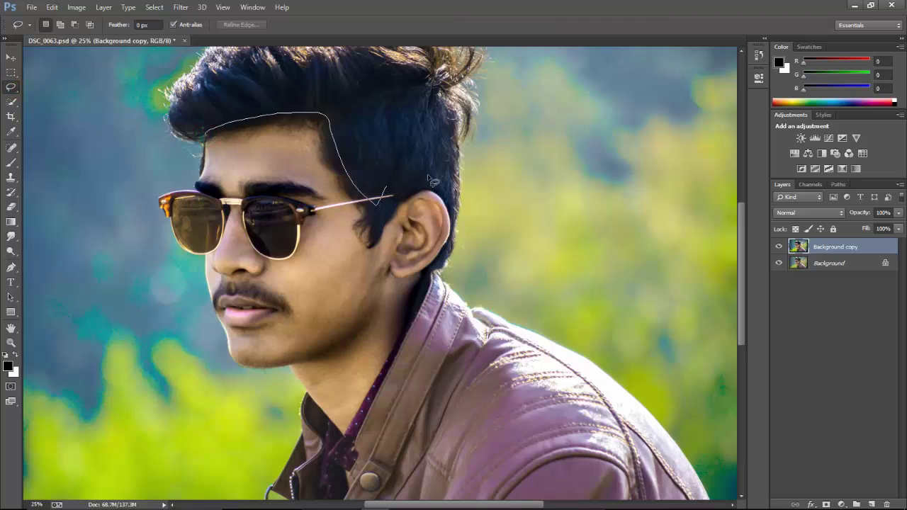
left_click_drag(418, 378, 183, 144)
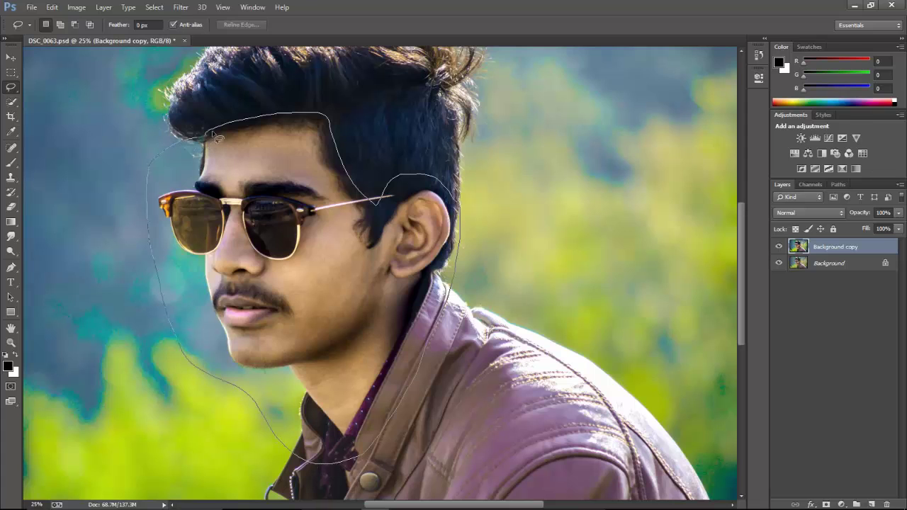
left_click_drag(215, 136, 216, 137)
Apply Camera Raw to the face with Luminance noise reduction 88 and sharpening 34, then deselect.
left_click(180, 7)
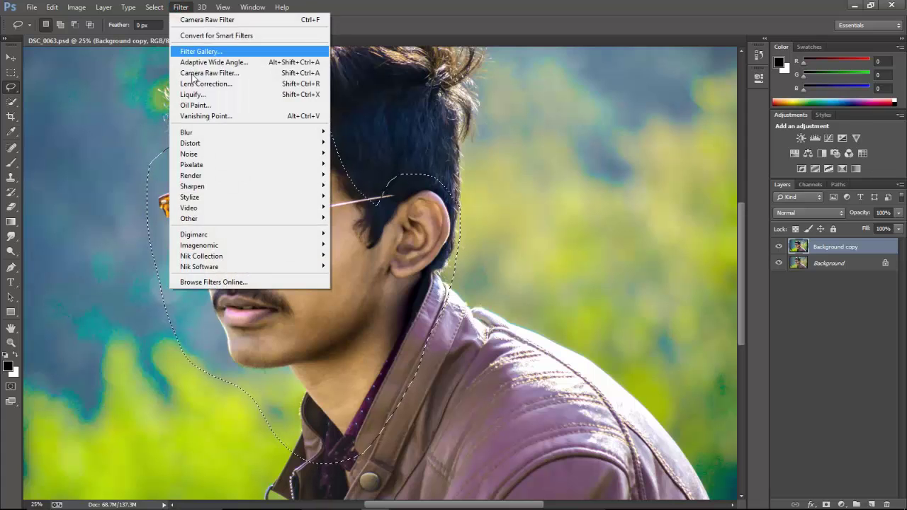
left_click(192, 74)
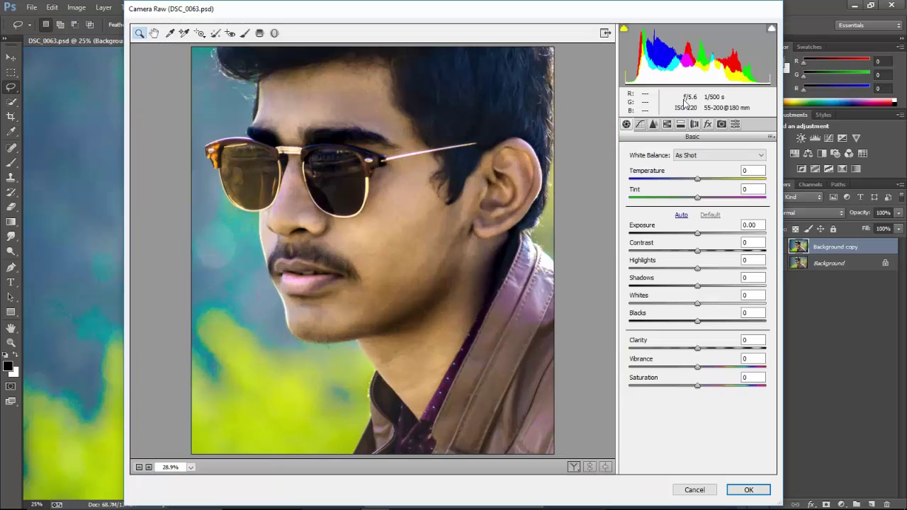
left_click(680, 124)
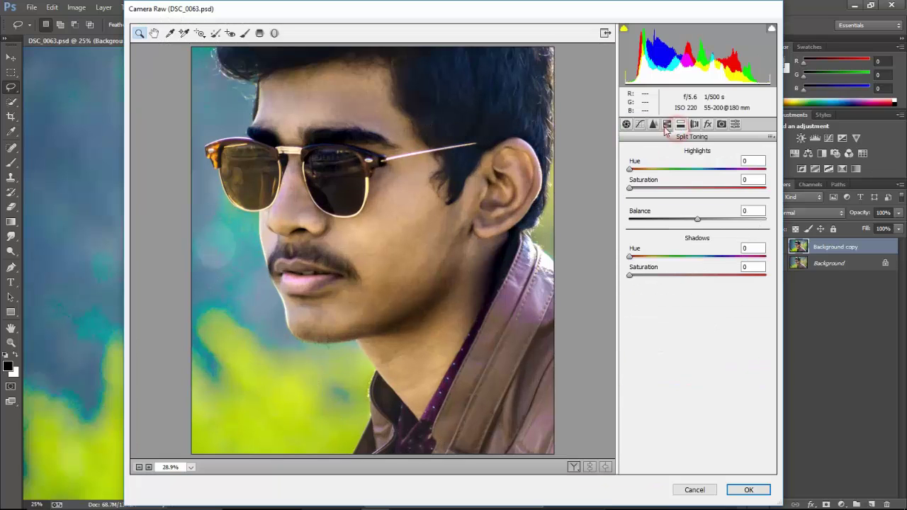
left_click(653, 124)
left_click_drag(629, 262, 723, 264)
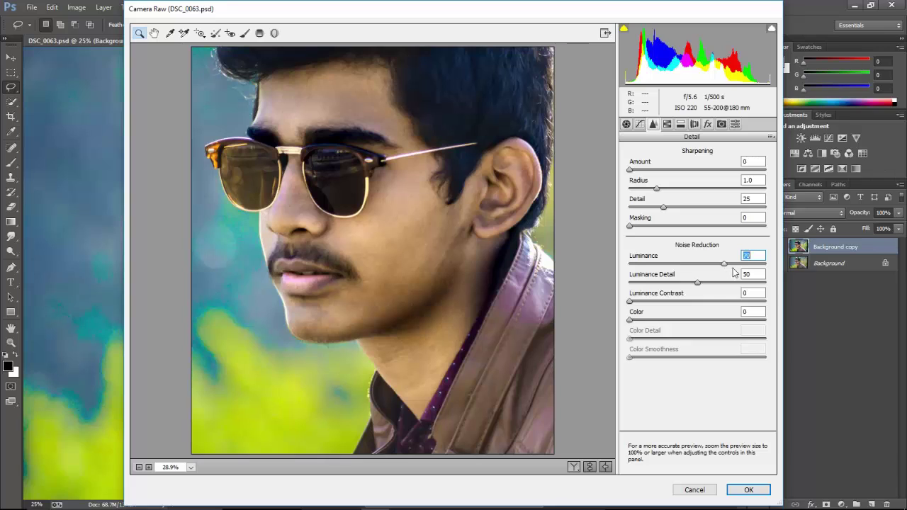
mouse_move(629, 170)
left_mouse_down()
mouse_move(746, 170)
mouse_move(712, 171)
left_mouse_up()
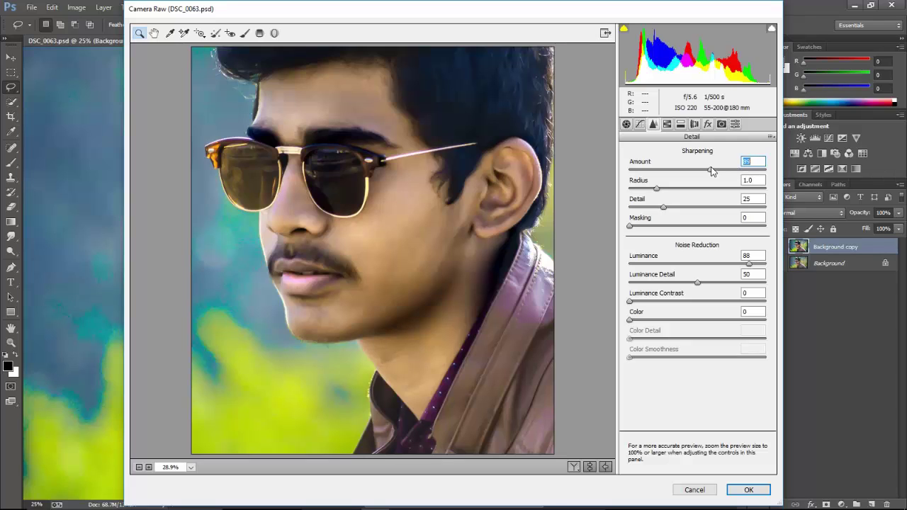
left_click(751, 256)
left_click(748, 490)
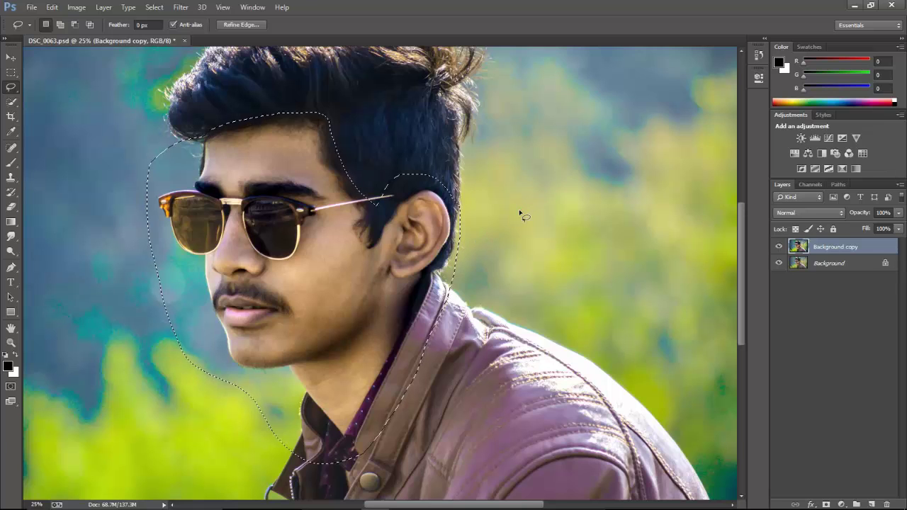
key("ctrl+d")
Zoom out and Quick Select the left sunglass lens.
key("ctrl+minus")
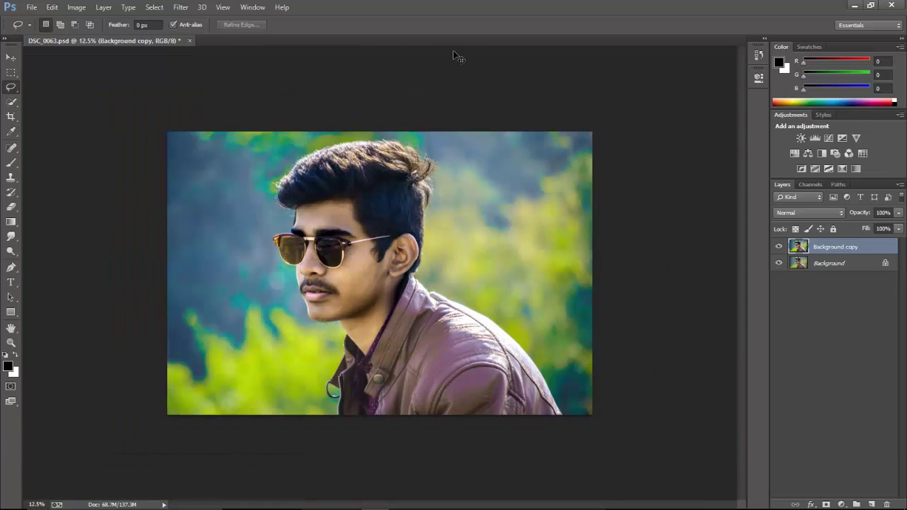
left_click(11, 56)
scroll(358, 238, "up", 2)
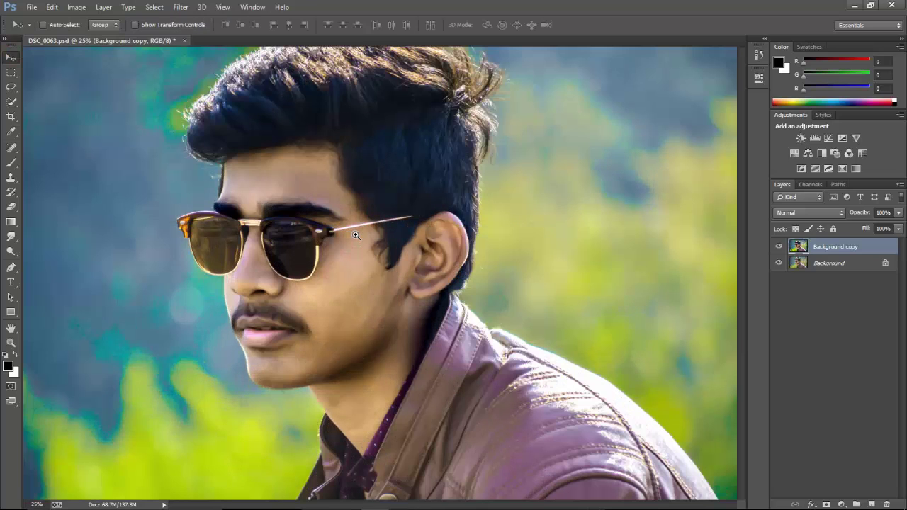
scroll(362, 242, "down", 1)
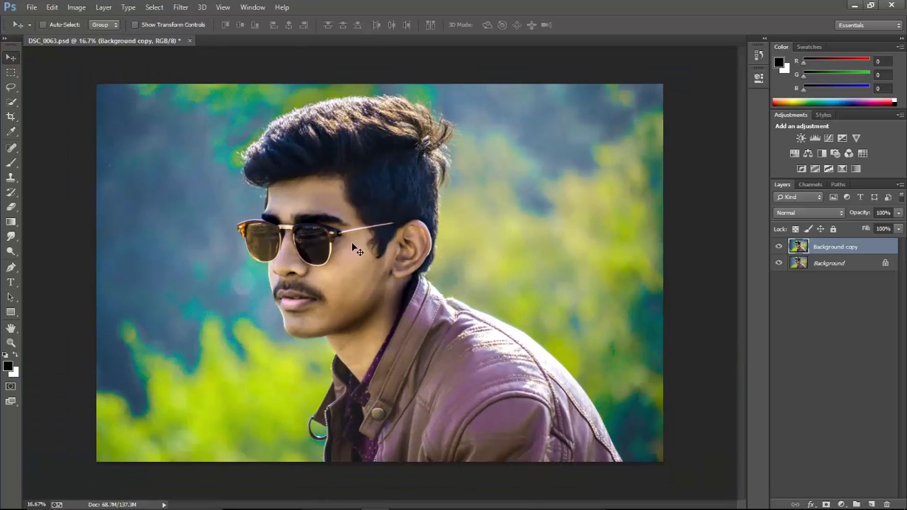
left_click(10, 102)
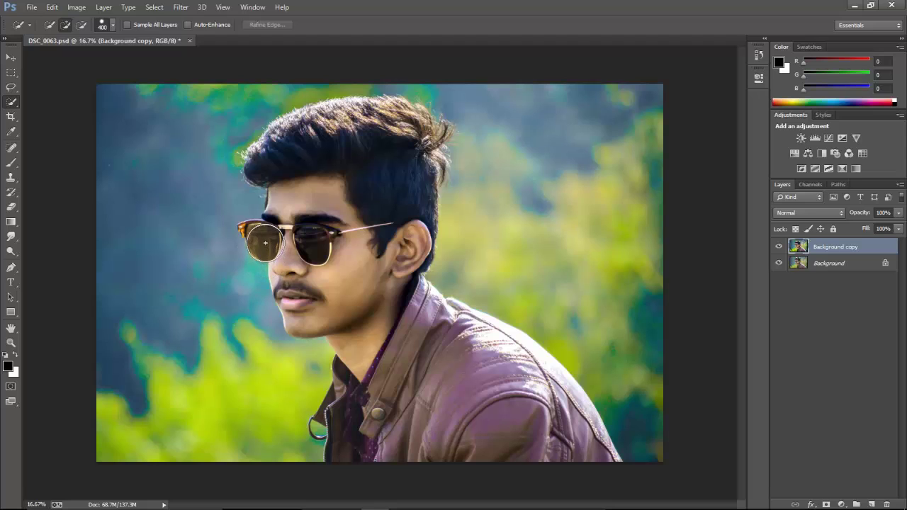
left_click_drag(257, 234, 264, 244)
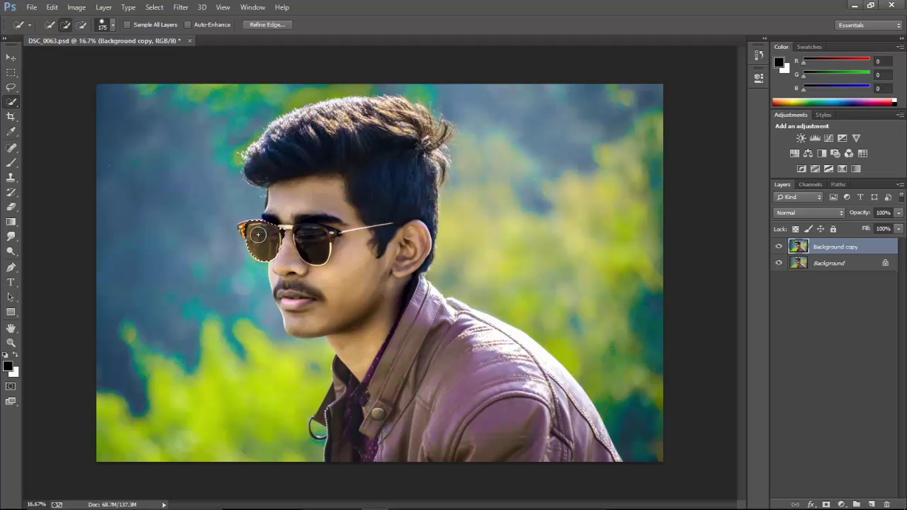
Darken the lens with a Hue/Saturation adjustment at Lightness -61 and Saturation -39, comparing it on and off.
left_click(795, 153)
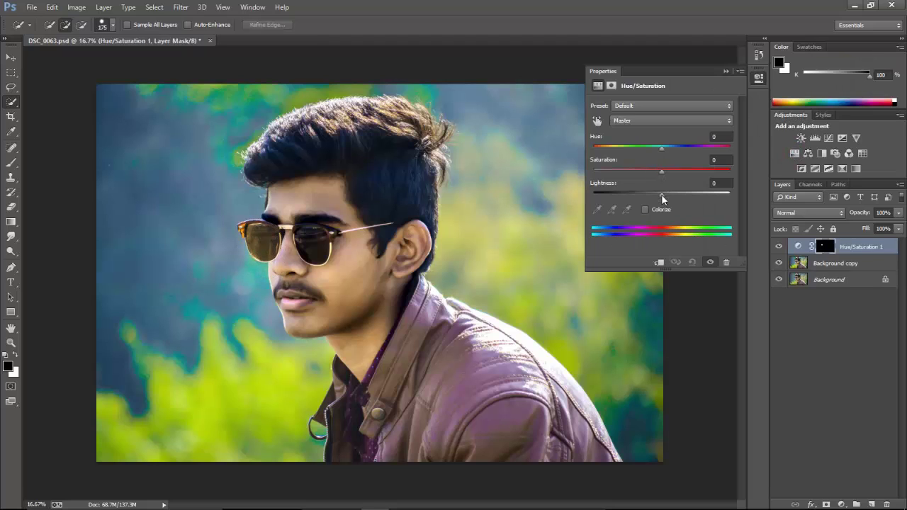
left_click_drag(661, 192, 634, 194)
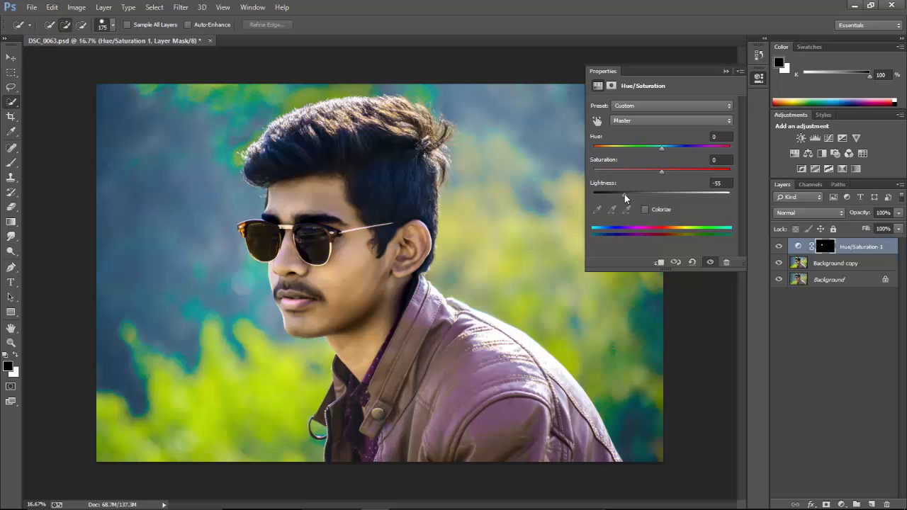
left_click_drag(607, 197, 619, 197)
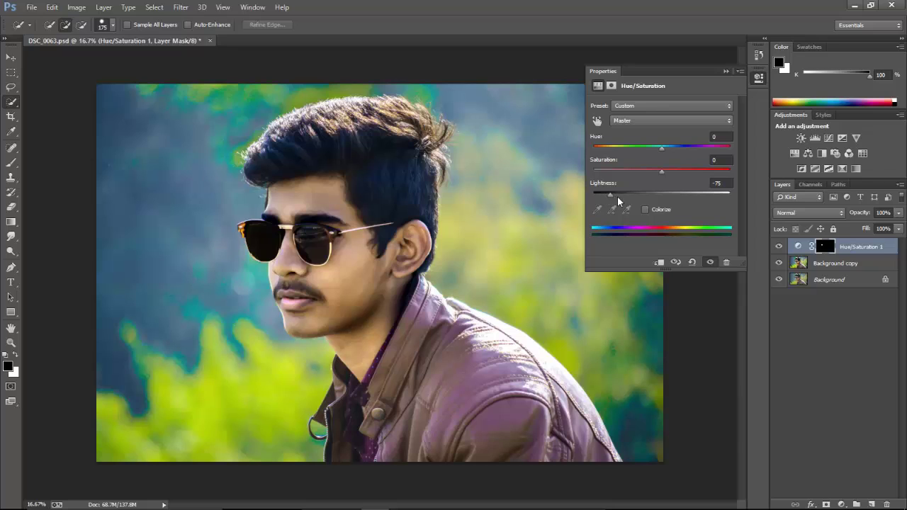
left_click_drag(662, 171, 640, 172)
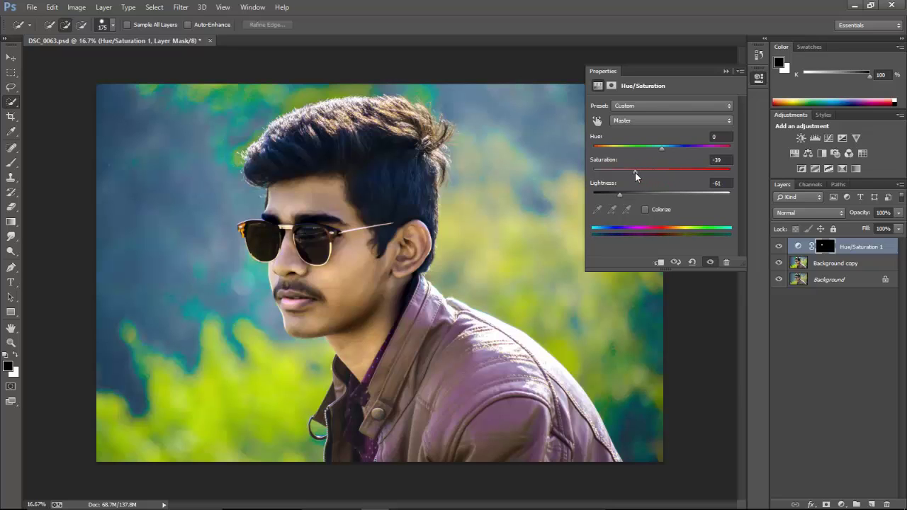
left_click(723, 73)
left_click(779, 247)
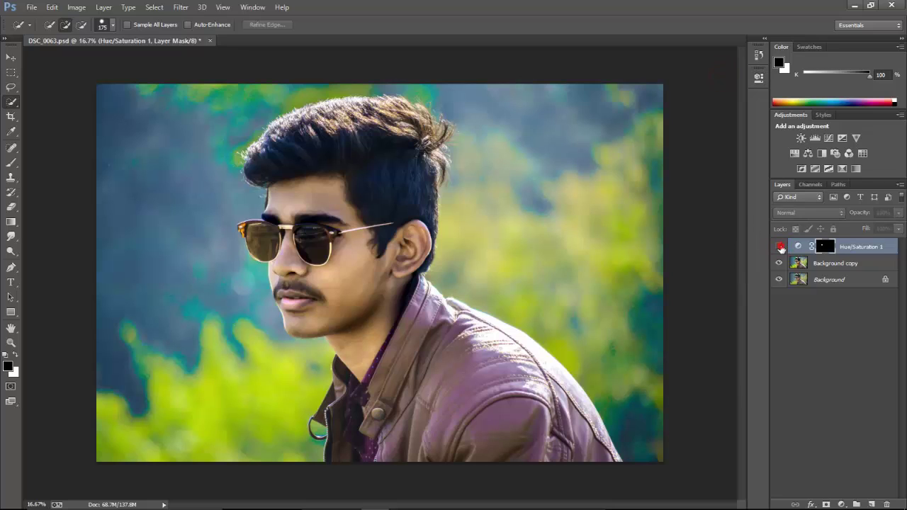
left_click(779, 247)
right_click(865, 250)
Merge visible layers and Quick Select both sunglass lenses.
left_click(741, 344)
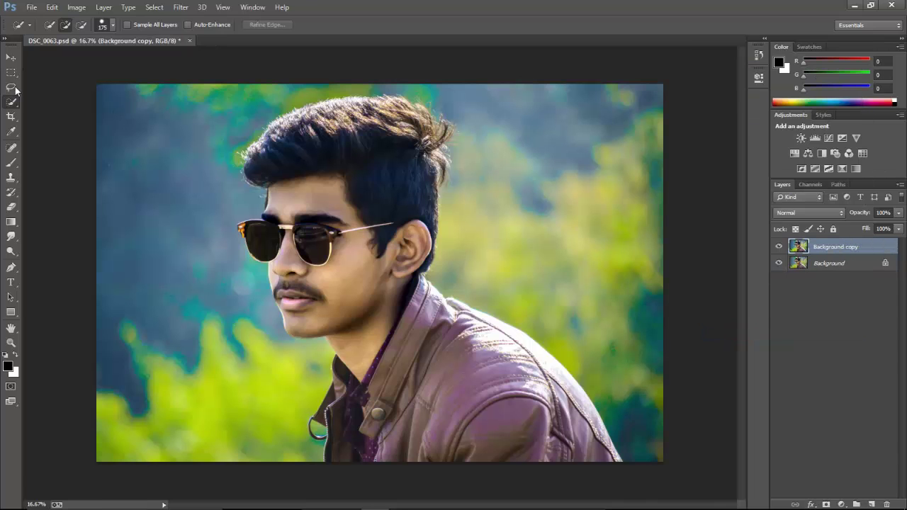
left_click(10, 60)
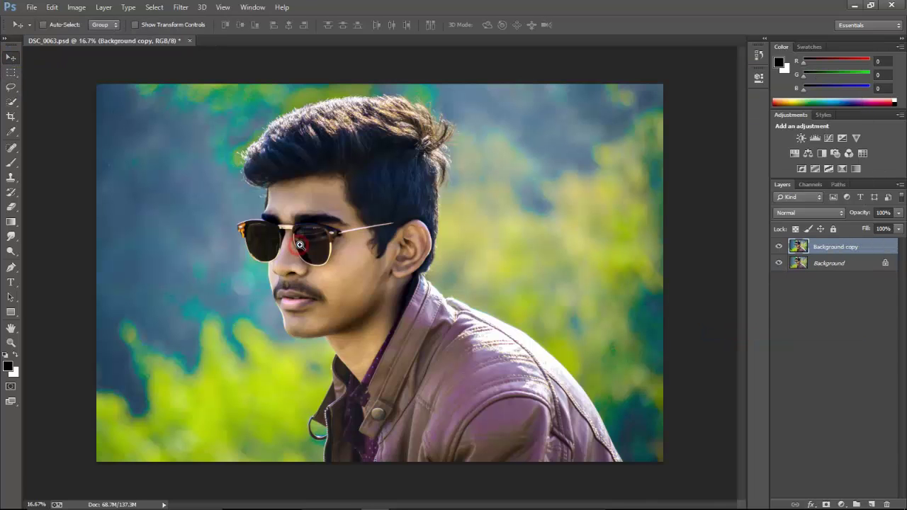
scroll(305, 248, "up", 2)
left_click(10, 101)
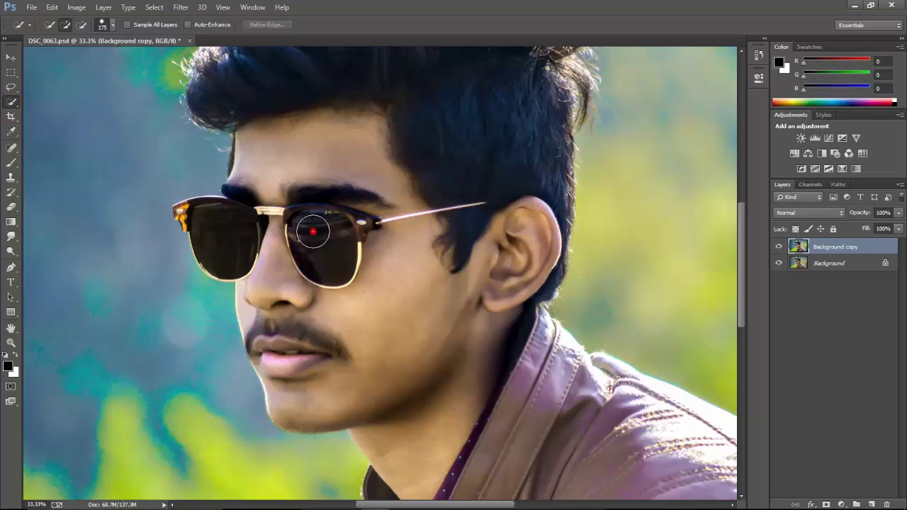
left_click_drag(314, 228, 314, 243)
left_click_drag(203, 219, 219, 233)
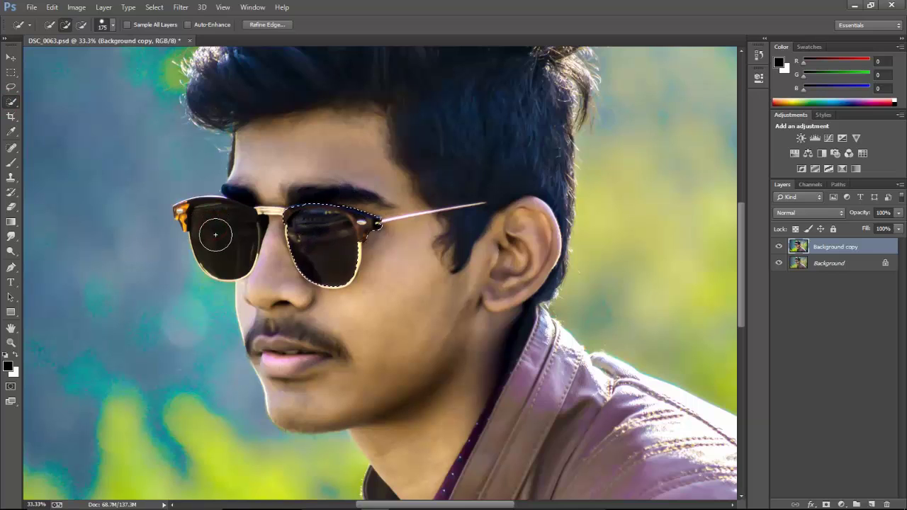
On a new layer, paint both lenses solid red (ff0000) with the Brush.
left_click(871, 505)
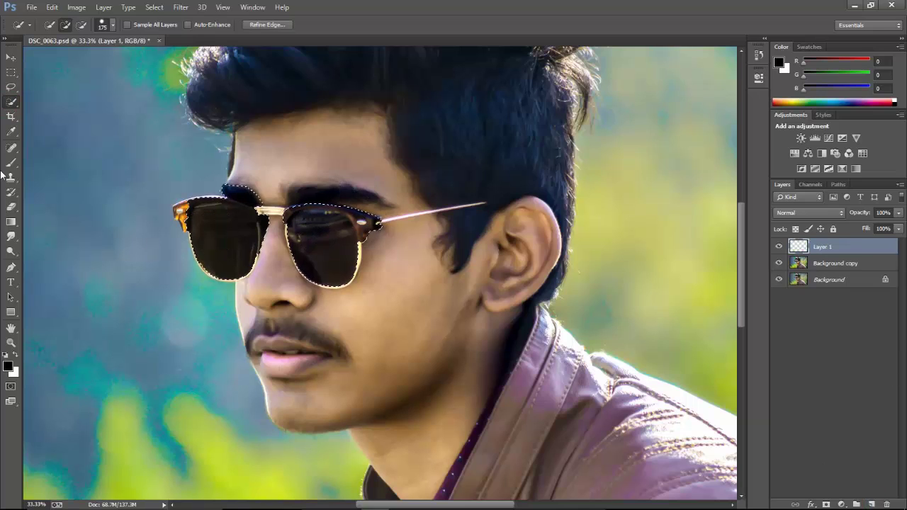
left_click(8, 366)
type("ff0000")
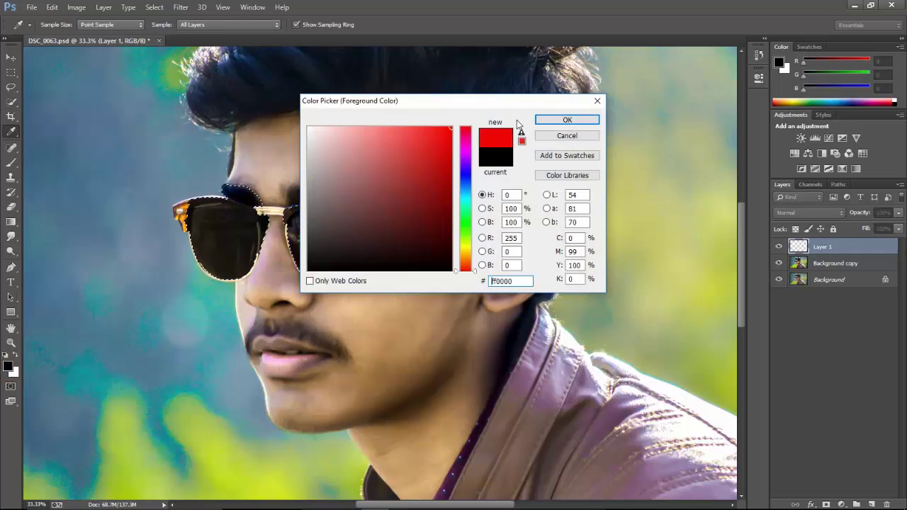
left_click(566, 120)
left_click(13, 162)
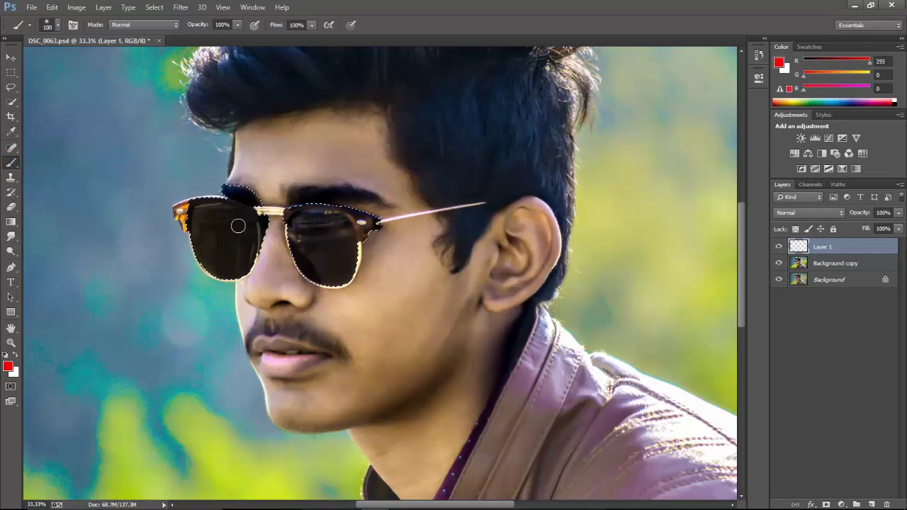
left_click_drag(220, 236, 351, 244)
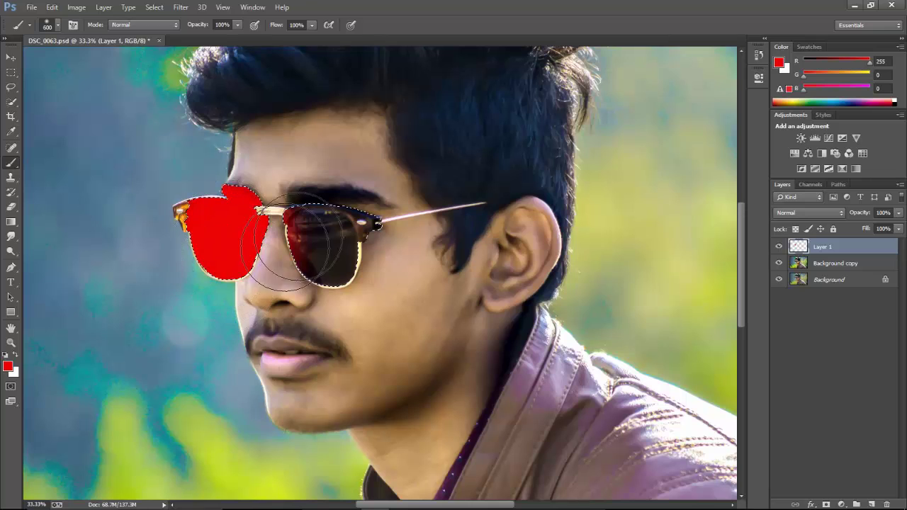
Set the red lens layer's blend mode to Color and add a Hue/Saturation adjustment above it.
left_click(809, 212)
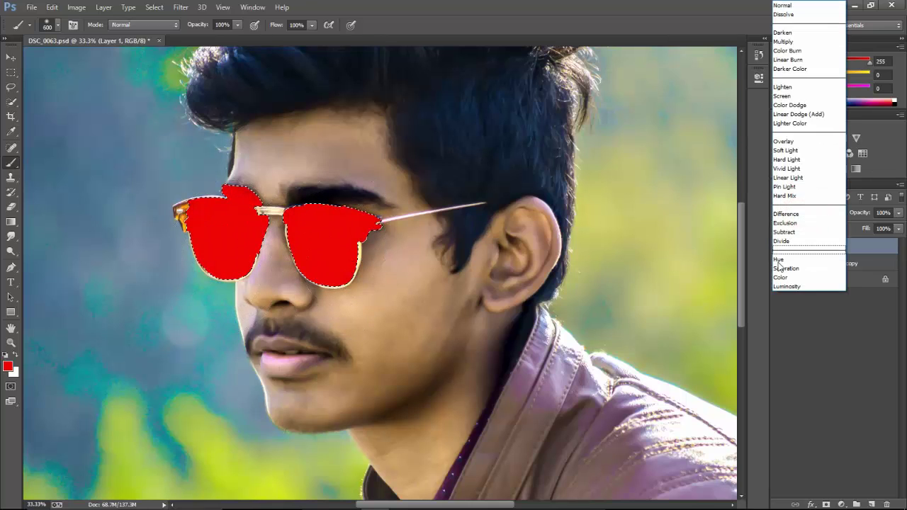
left_click(780, 282)
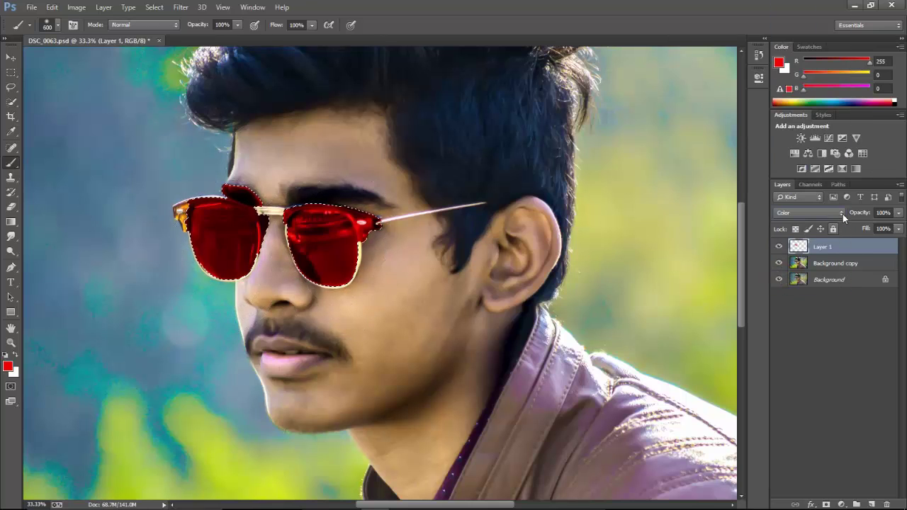
left_click(882, 213)
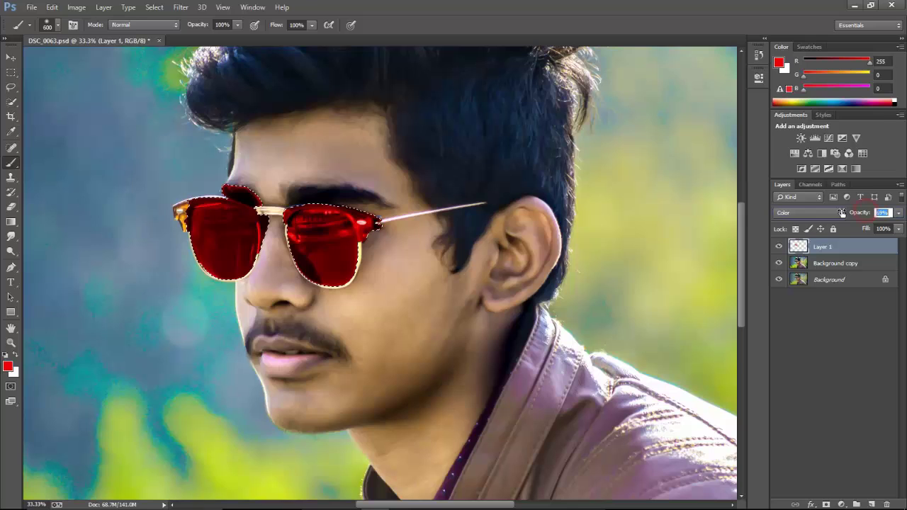
left_click(807, 153)
key("ctrl+minus")
key("ctrl+minus")
key("ctrl+minus")
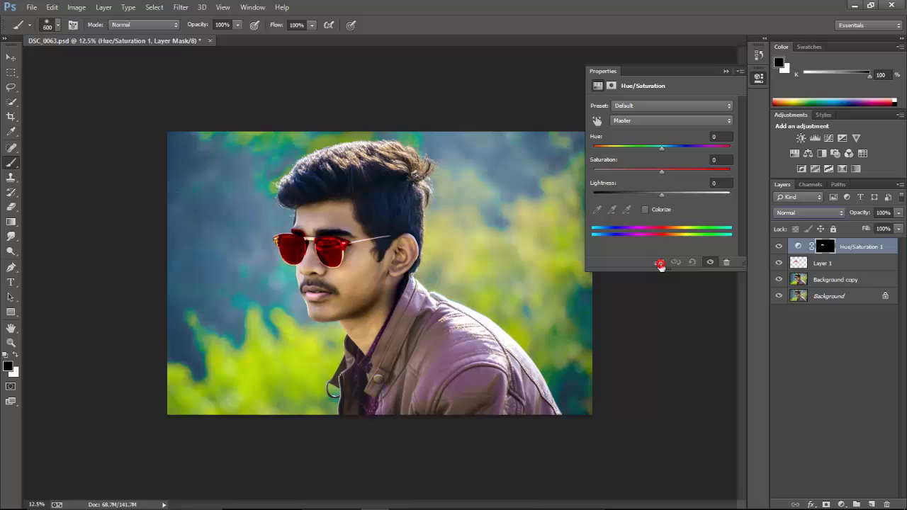
Clip the Hue/Saturation adjustment to Layer 1, set Hue to -2, and close its properties.
left_click(659, 263)
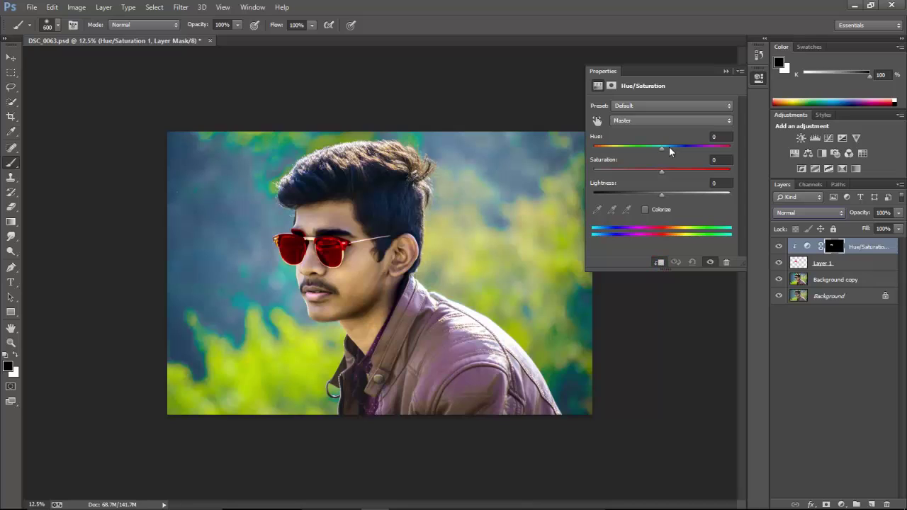
mouse_move(661, 151)
left_mouse_down()
mouse_move(749, 165)
mouse_move(639, 169)
mouse_move(667, 169)
mouse_move(588, 156)
mouse_move(711, 156)
mouse_move(637, 155)
mouse_move(660, 157)
left_mouse_up()
left_click(725, 72)
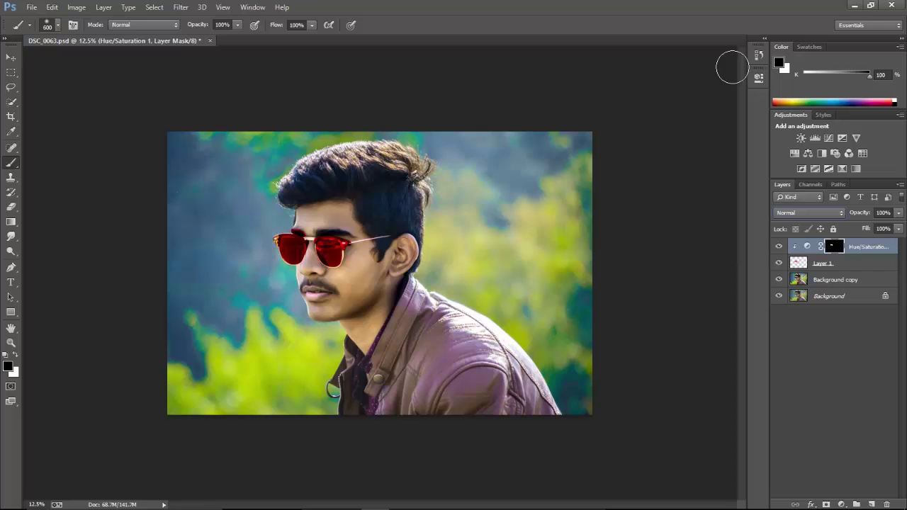
Zoom in and erase the mask around the red patch above the left lens.
left_click(10, 206)
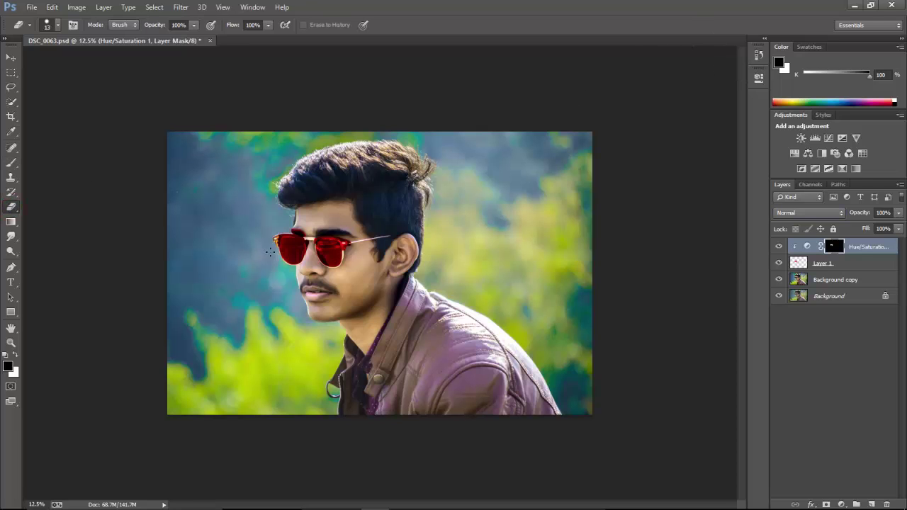
key("ctrl+plus")
scroll(332, 233, "up", 1)
scroll(322, 233, "up", 1)
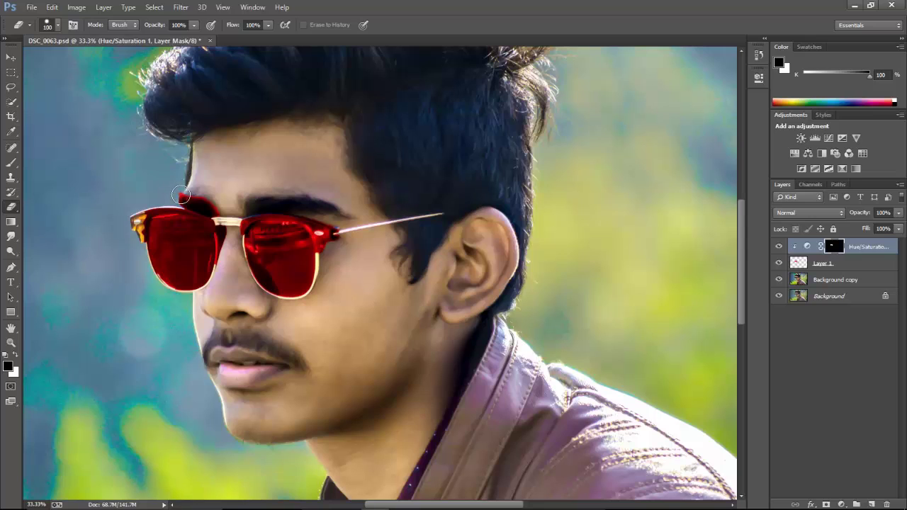
mouse_move(181, 196)
left_mouse_down()
mouse_move(192, 198)
mouse_move(165, 199)
mouse_move(221, 211)
left_mouse_up()
Add a second mask and paint white with a 200 px brush along the eyebrow.
left_click(827, 504)
left_click(12, 162)
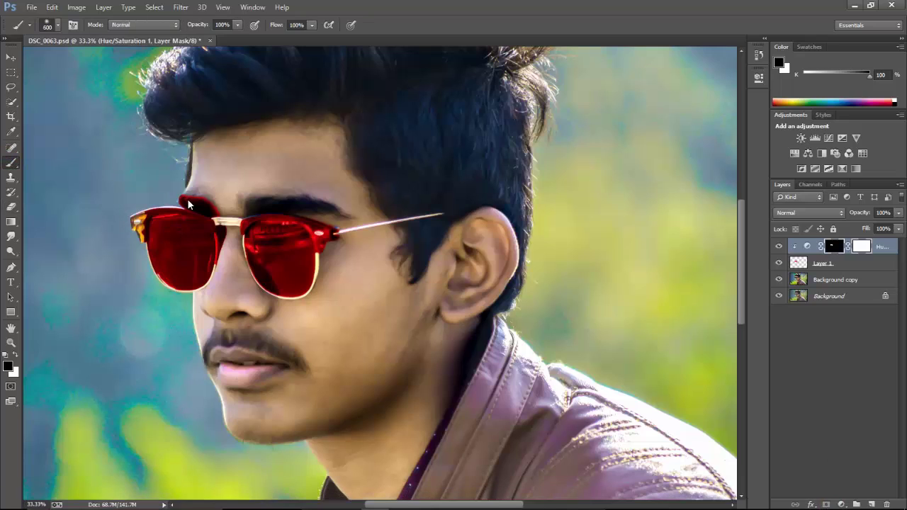
key("bracketleft")
key("bracketleft")
key("bracketleft")
left_click(16, 352)
left_click_drag(183, 197, 215, 207)
Delete the extra vector mask and merge the Hue/Saturation layer down into the lens layer.
right_click(861, 248)
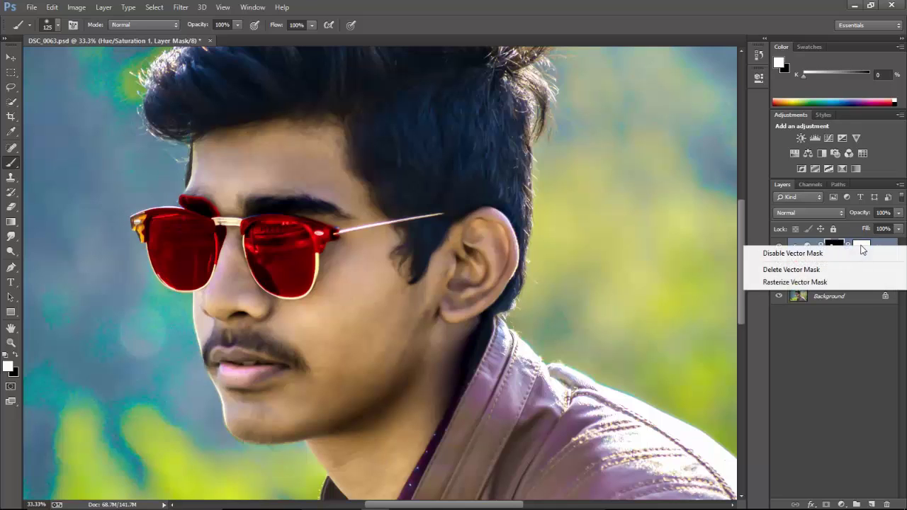
left_click(820, 268)
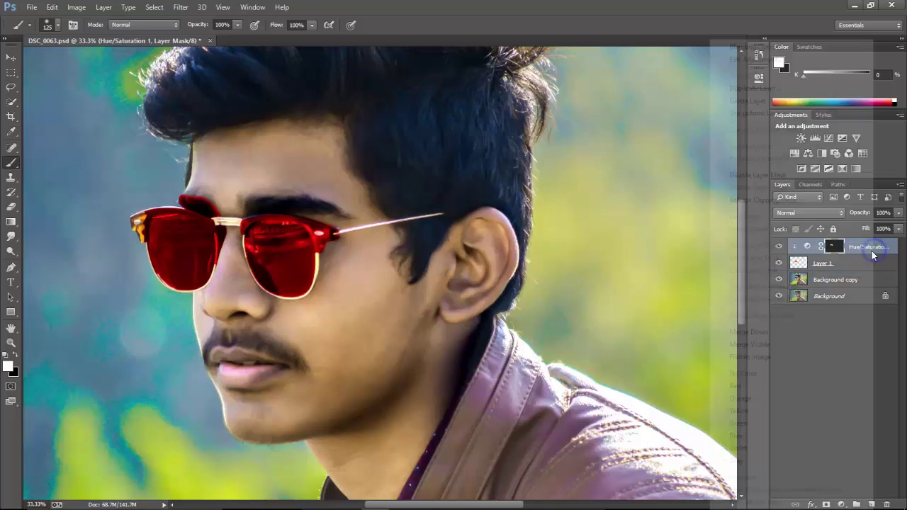
right_click(874, 250)
left_click(740, 333)
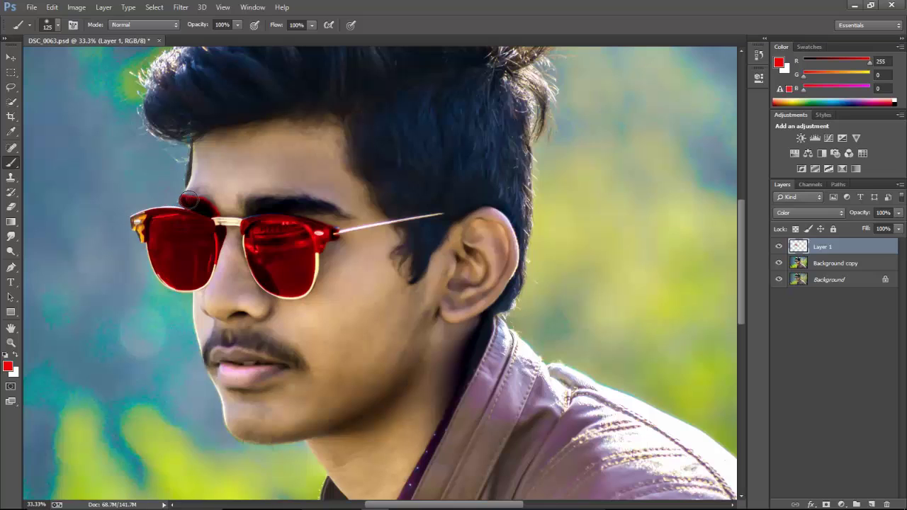
Erase the red spill above the left lens and smudge the red around the right-lens hinge.
left_click(10, 206)
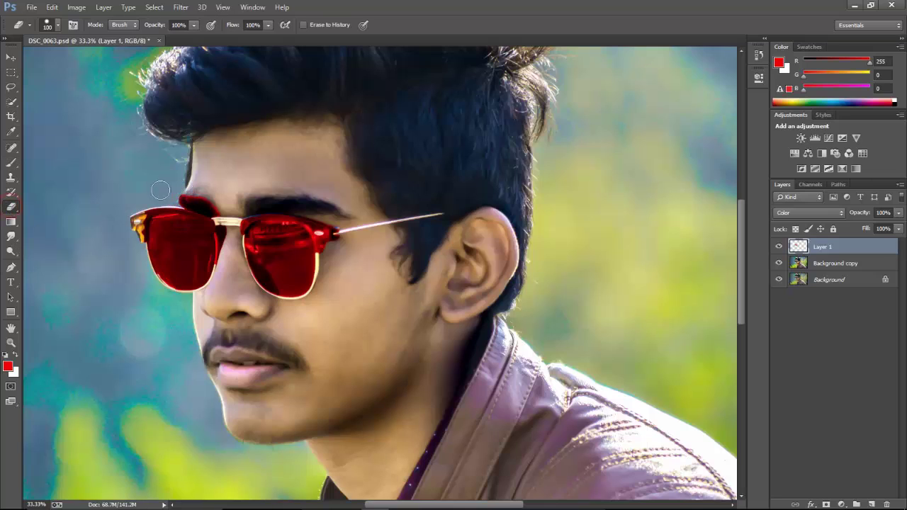
mouse_move(174, 194)
left_mouse_down()
mouse_move(209, 201)
mouse_move(138, 220)
left_mouse_up()
left_click(11, 238)
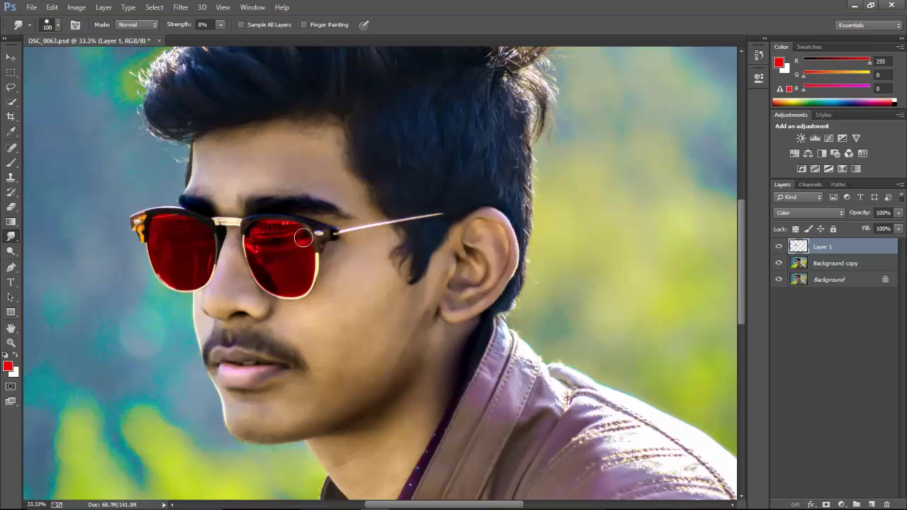
left_click_drag(303, 239, 318, 239)
left_click_drag(318, 239, 316, 248)
left_click(13, 60)
Zoom out and merge the red lens layer down into Background copy.
key("ctrl+minus")
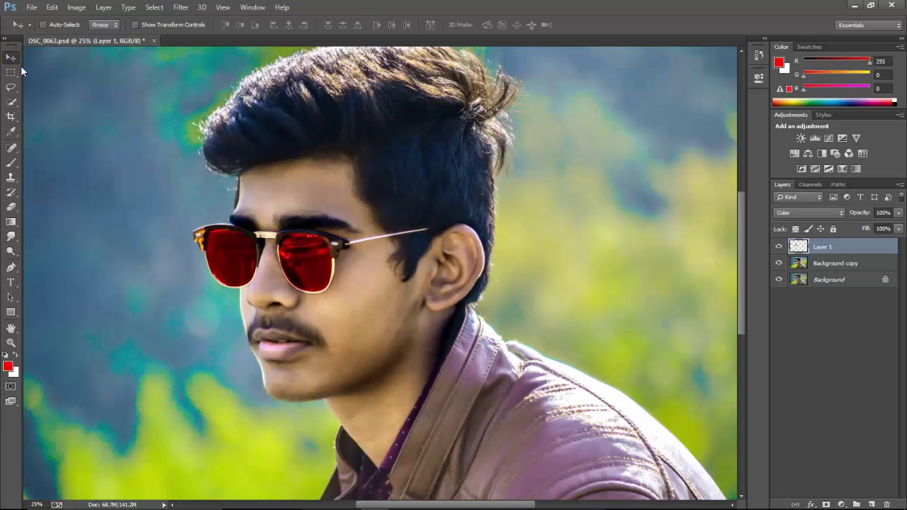
key("ctrl+minus")
key("ctrl+minus")
right_click(858, 250)
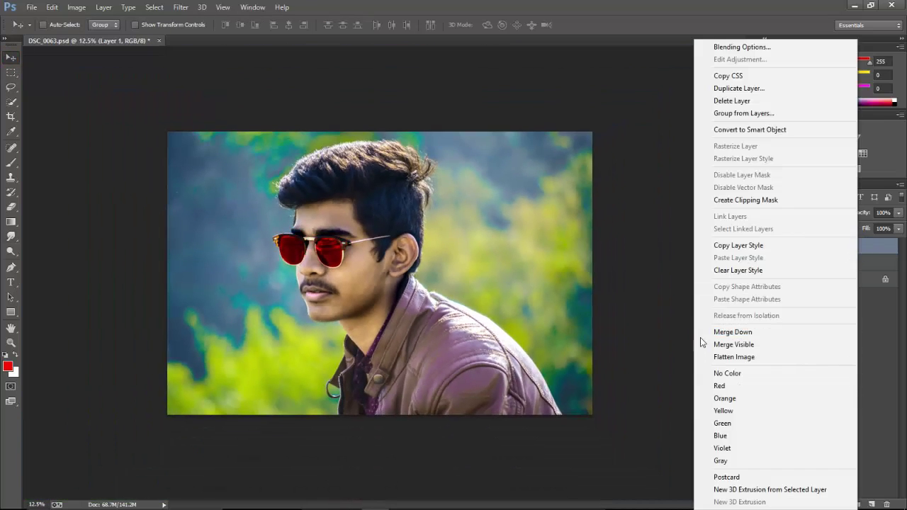
left_click(709, 330)
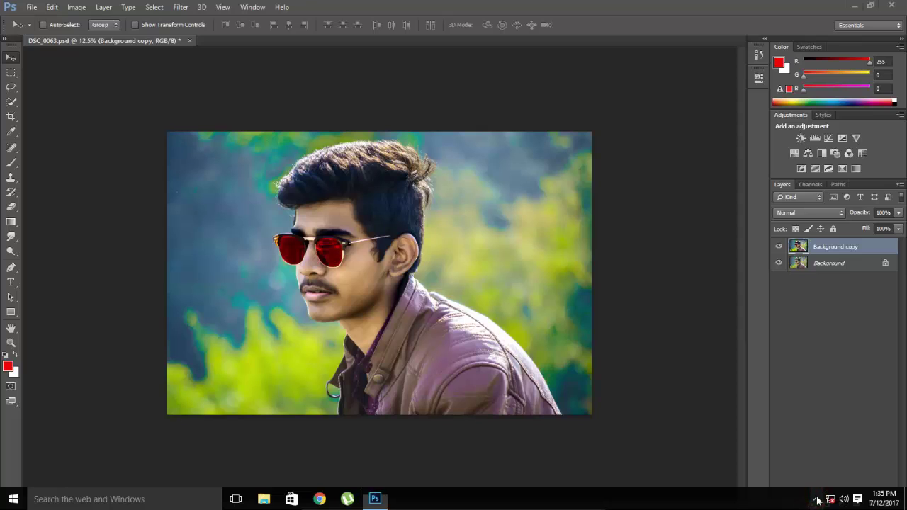
In Camera Raw set Clarity +6, Blacks -23, Whites +16 and Highlights +14.
left_click(183, 7)
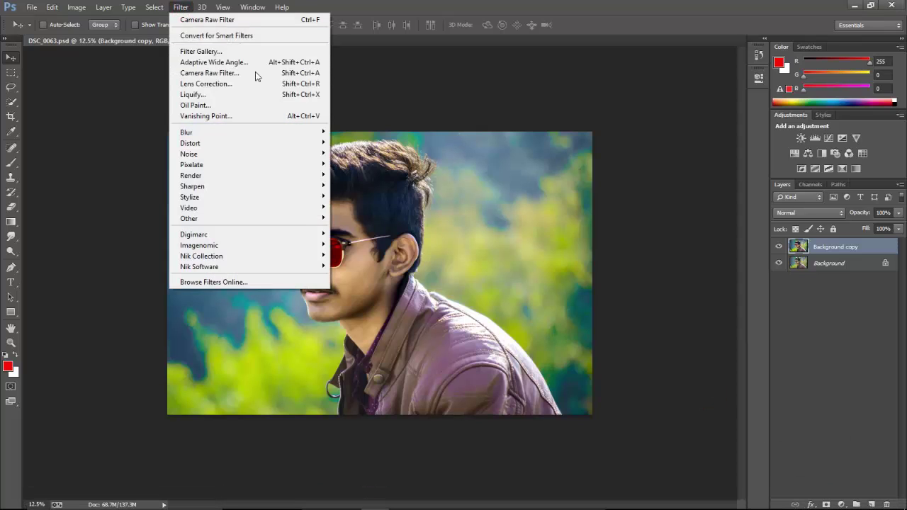
left_click(203, 73)
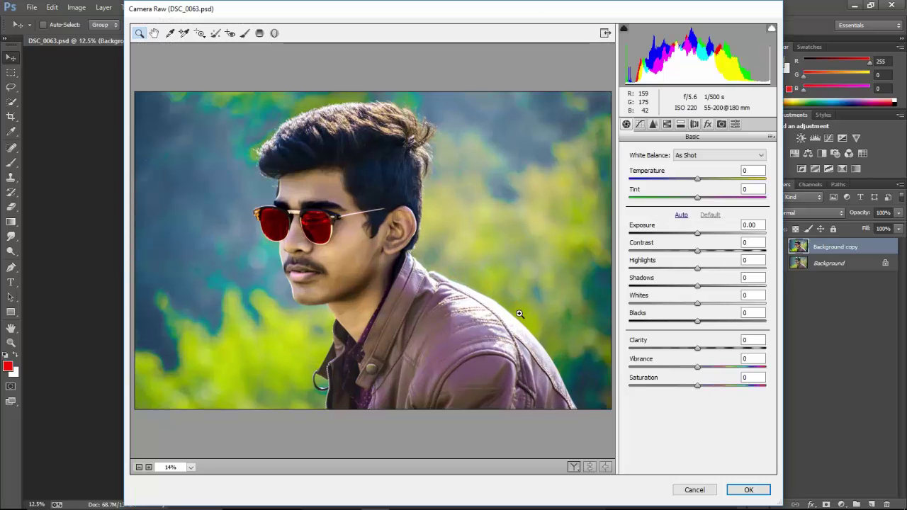
mouse_move(697, 349)
left_mouse_down()
mouse_move(669, 321)
mouse_move(709, 305)
mouse_move(694, 286)
mouse_move(710, 291)
left_mouse_up()
left_click_drag(704, 291, 698, 256)
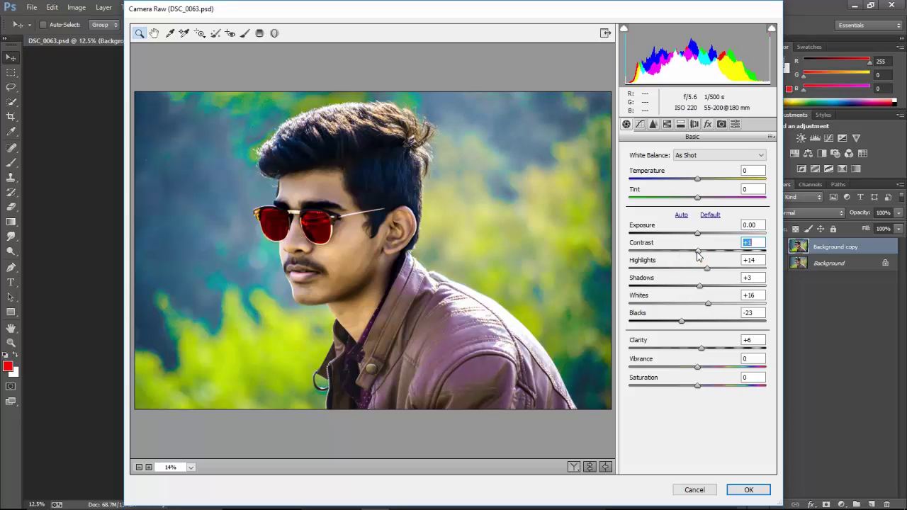
left_click(653, 124)
Set sharpening 14 and luminance noise reduction 25, then hue shifts Reds -3 and Greens -22.
left_click_drag(636, 170, 642, 170)
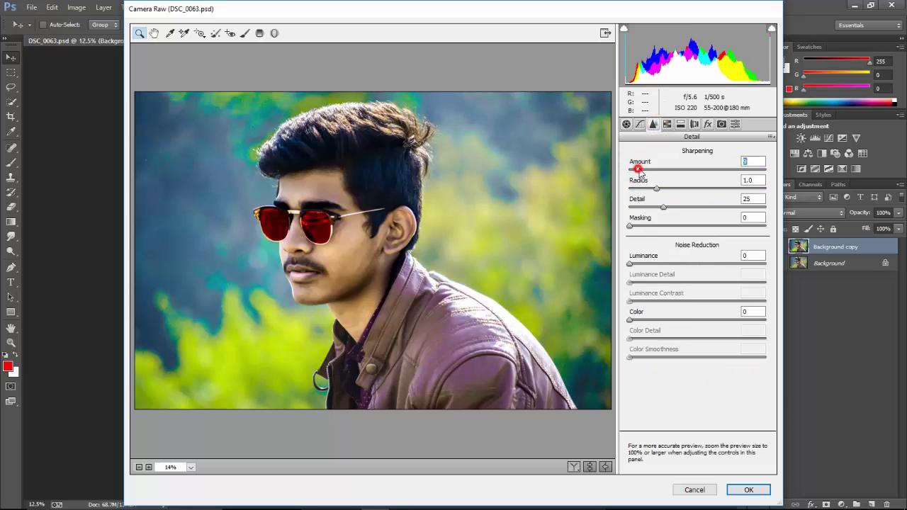
left_click_drag(649, 259, 660, 263)
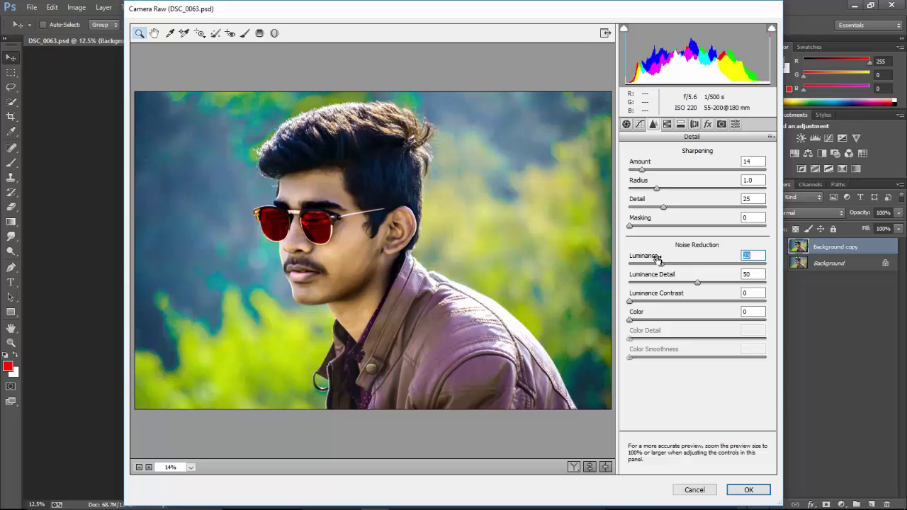
left_click(666, 126)
mouse_move(700, 205)
left_mouse_down()
mouse_move(725, 204)
mouse_move(695, 206)
mouse_move(724, 225)
mouse_move(698, 225)
mouse_move(694, 256)
left_mouse_up()
left_click(698, 223)
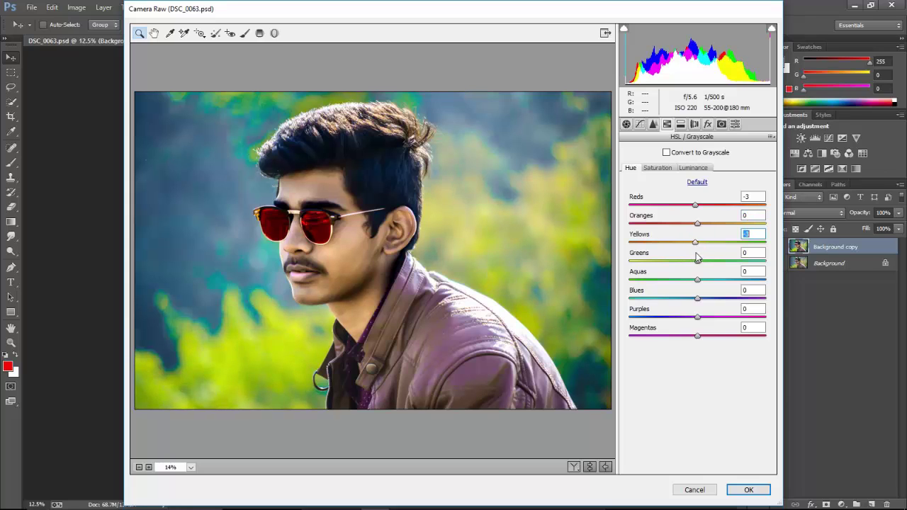
mouse_move(698, 261)
left_mouse_down()
mouse_move(683, 261)
mouse_move(699, 302)
left_mouse_up()
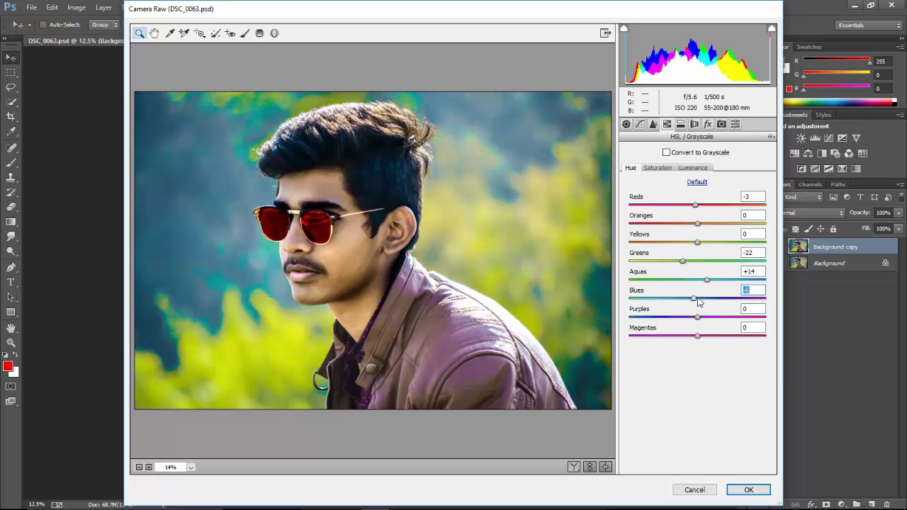
Raise Reds saturation to +40 and Oranges luminance to +23 in Camera Raw HSL.
left_click(658, 167)
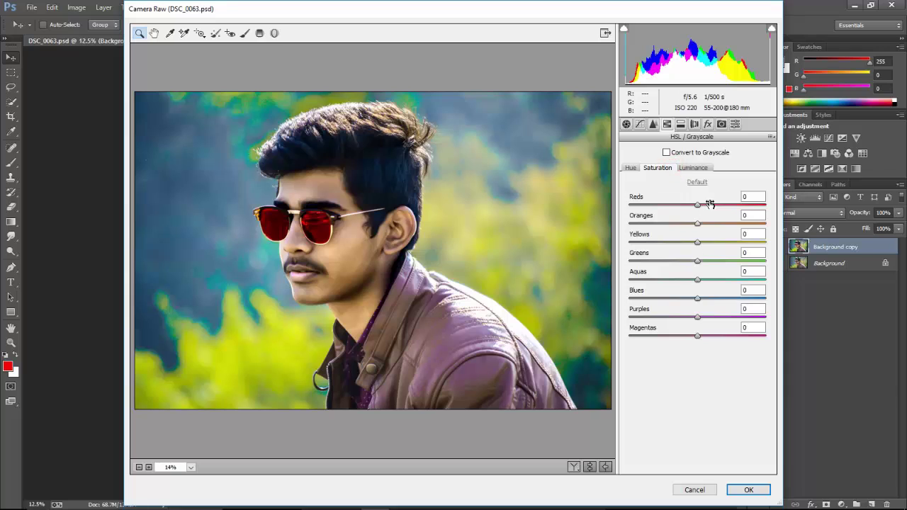
mouse_move(697, 205)
left_mouse_down()
mouse_move(722, 206)
mouse_move(711, 224)
left_mouse_up()
left_click(693, 167)
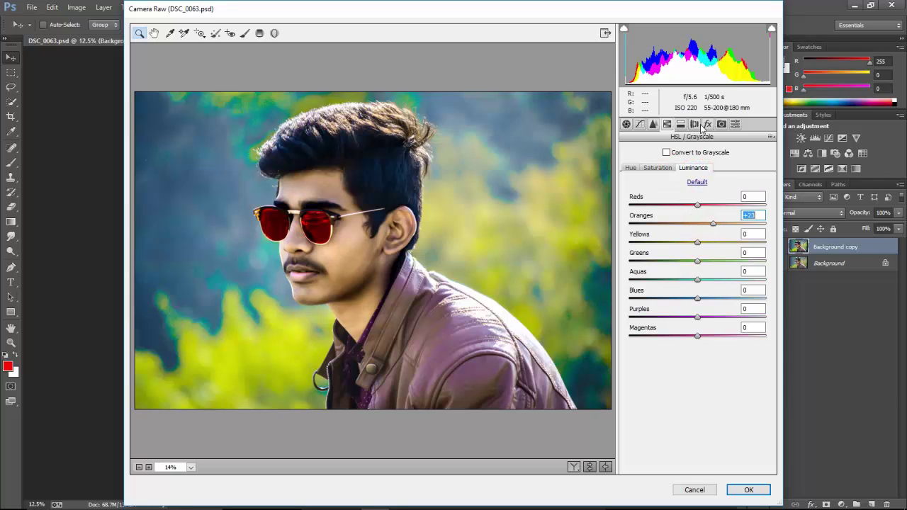
Add a post-crop vignette with Amount -37 and Feather around 64.
left_click(707, 124)
mouse_move(698, 270)
left_mouse_down()
mouse_move(678, 271)
mouse_move(717, 291)
mouse_move(673, 272)
left_mouse_up()
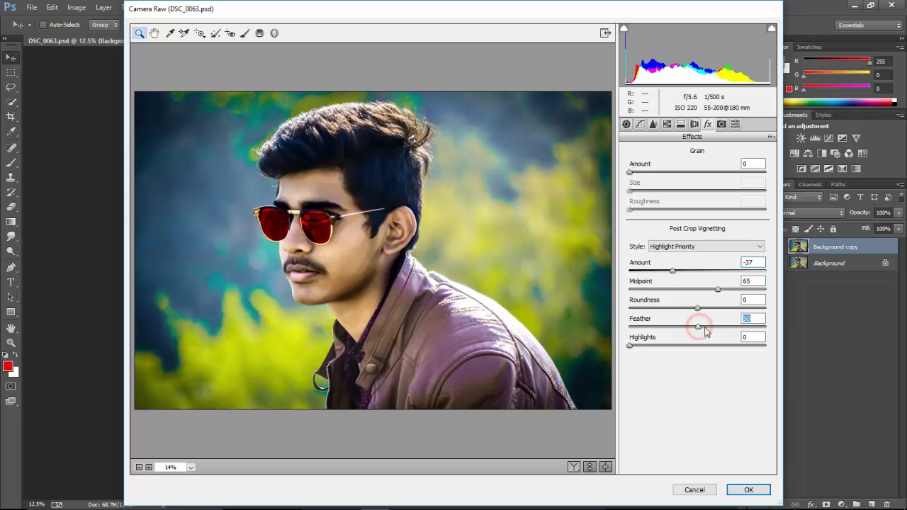
left_click_drag(698, 324, 718, 327)
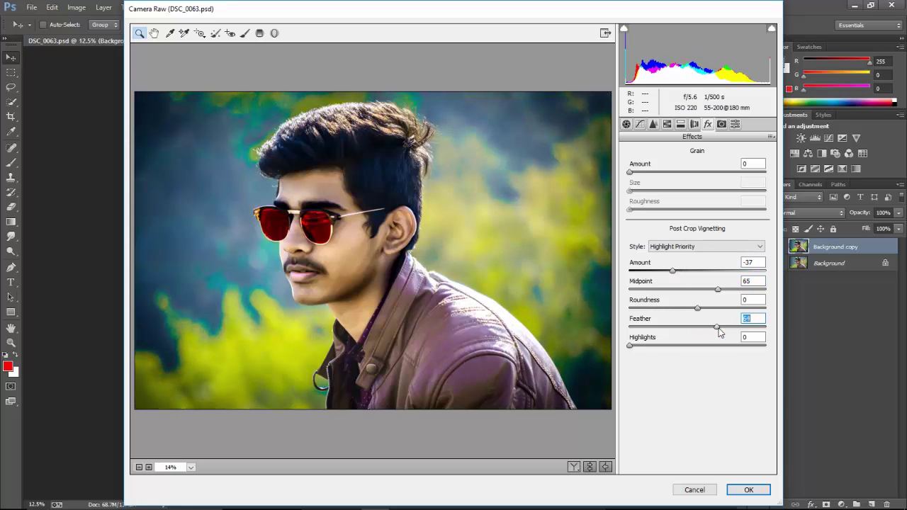
Apply the Camera Raw grade and flatten all layers into a single Background layer.
left_click(748, 489)
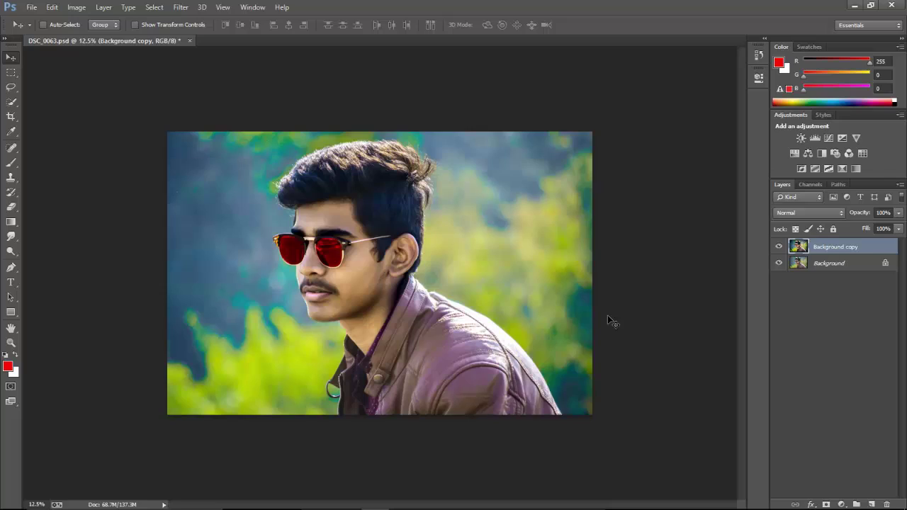
right_click(832, 263)
left_click(809, 360)
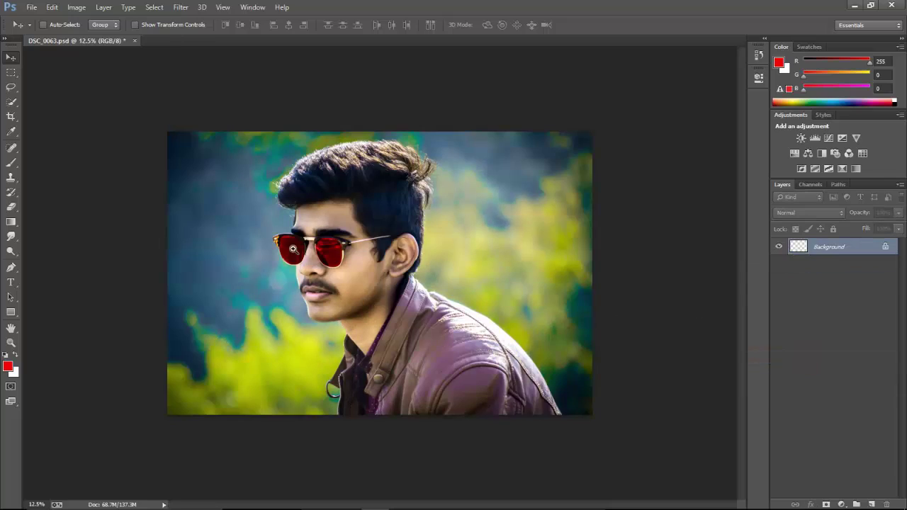
left_click(313, 245)
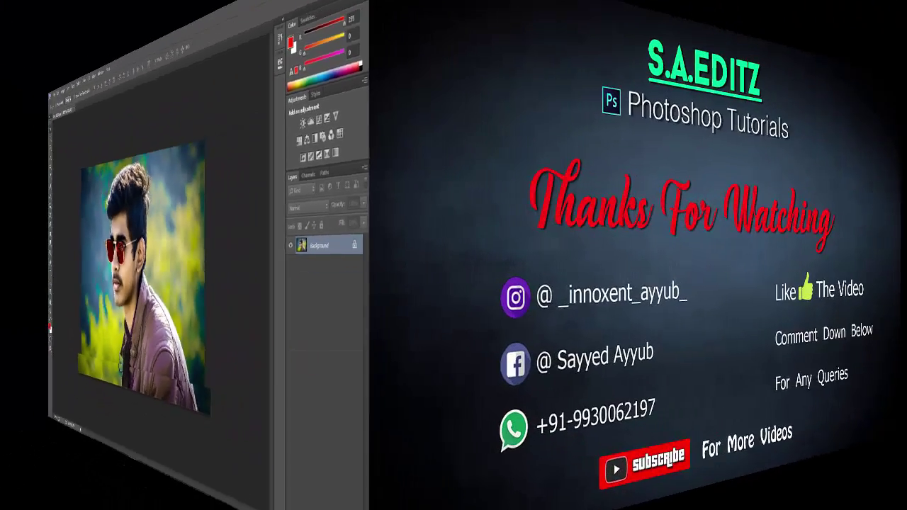